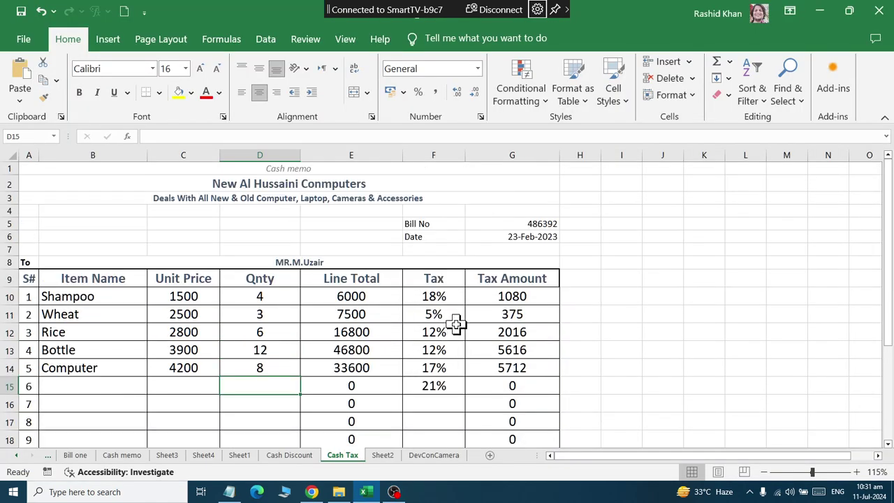
# - Look over the 16% rate and 3,264.00 amount on Cash memo and Sheet2, then return to Cash Tax
pyautogui.scroll(-1, 457, 321)
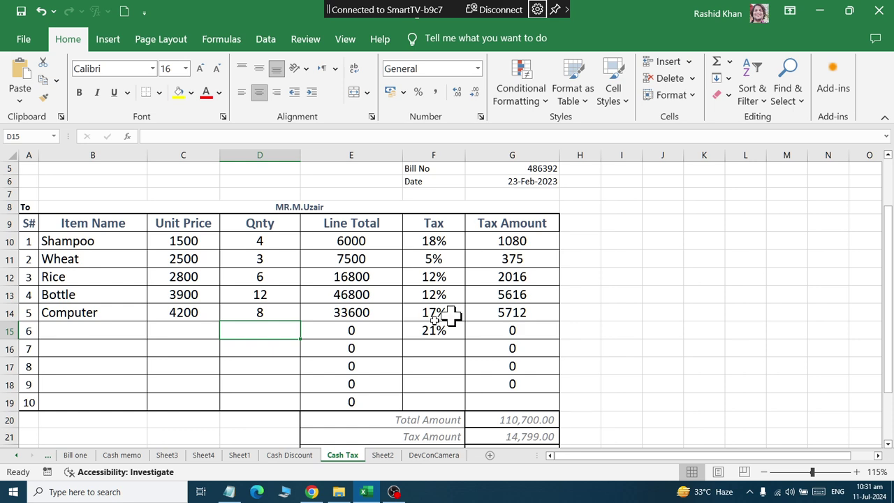
pyautogui.click(123, 455)
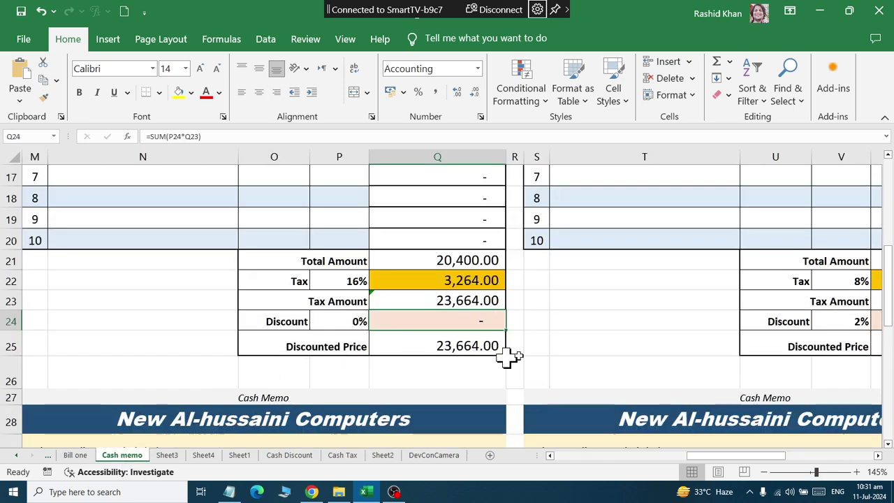
pyautogui.click(374, 280)
pyautogui.moveTo(373, 280); pyautogui.dragTo(479, 280)
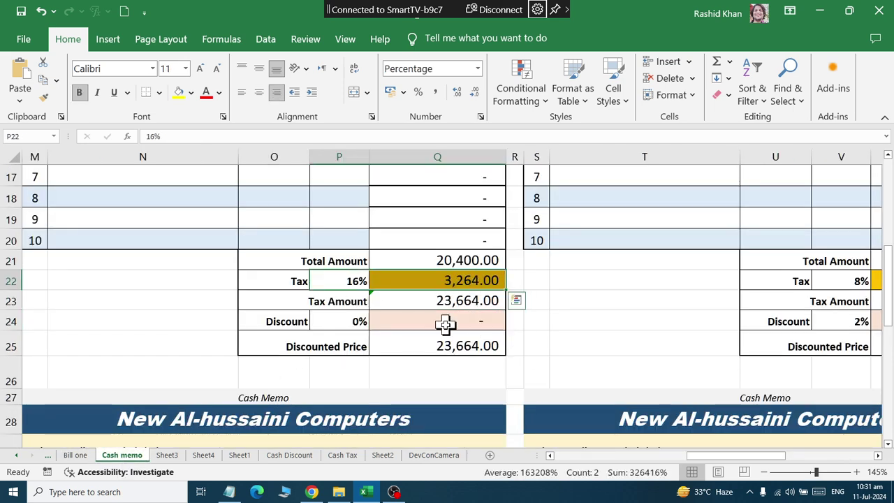
pyautogui.click(386, 456)
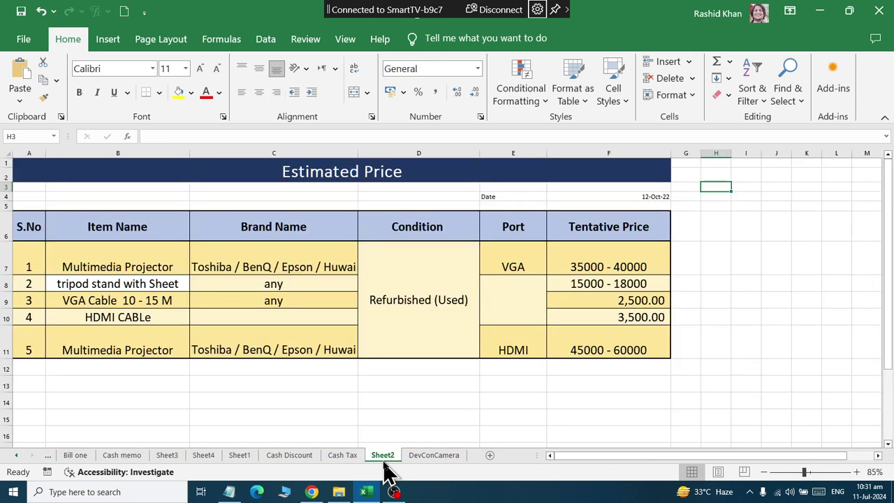
pyautogui.click(344, 457)
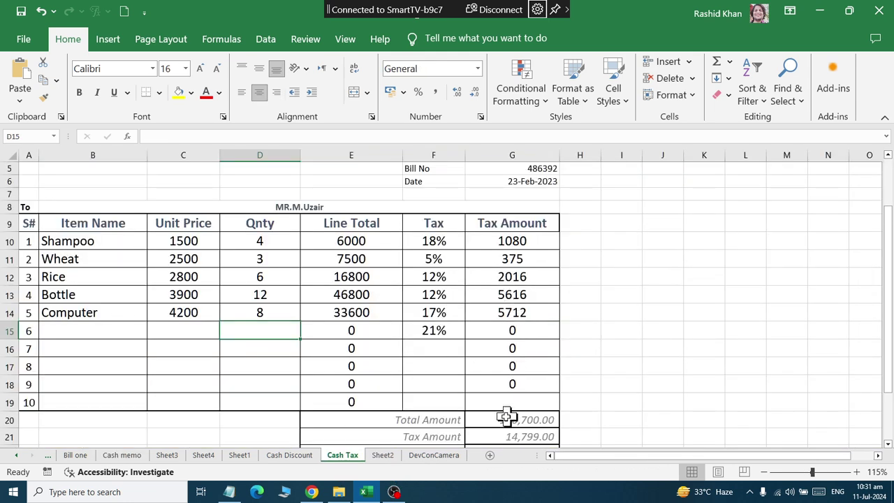
# - Delete the summary amounts below the invoice and the Tax Amount values in column G
pyautogui.moveTo(507, 419); pyautogui.dragTo(512, 499)
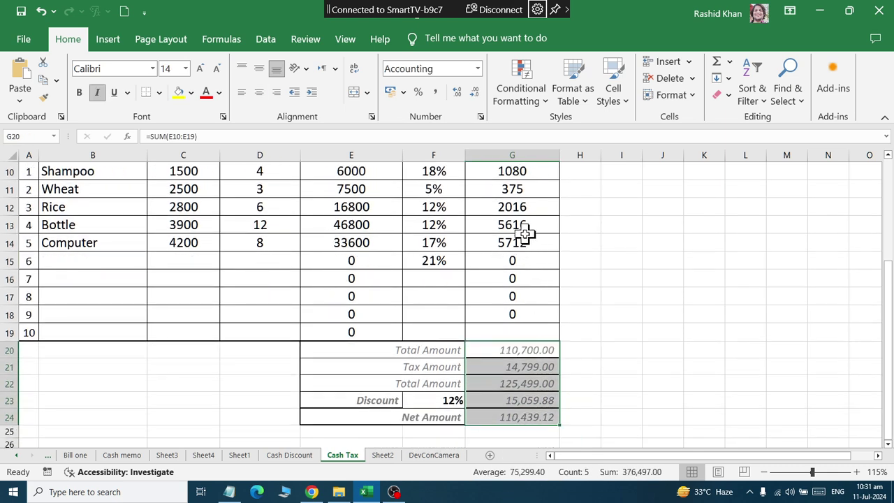
pyautogui.press('Delete')
pyautogui.scroll(3, 513, 237)
pyautogui.moveTo(508, 285); pyautogui.dragTo(508, 437)
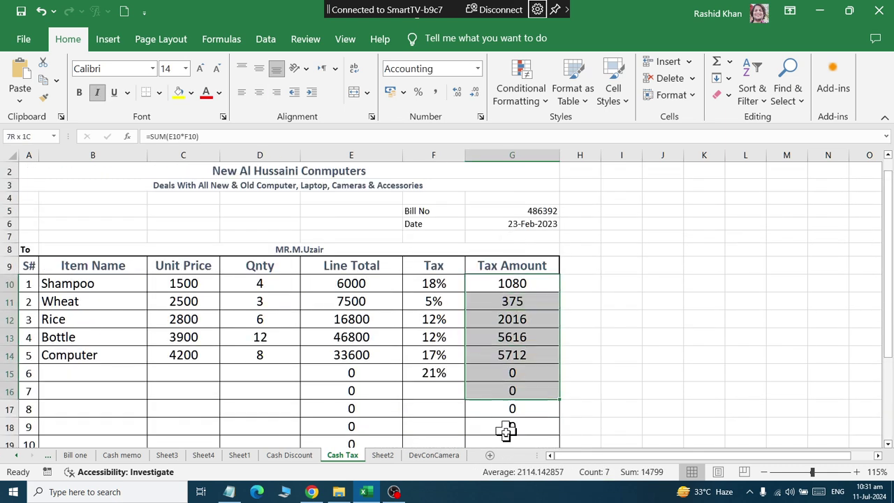
pyautogui.press('Delete')
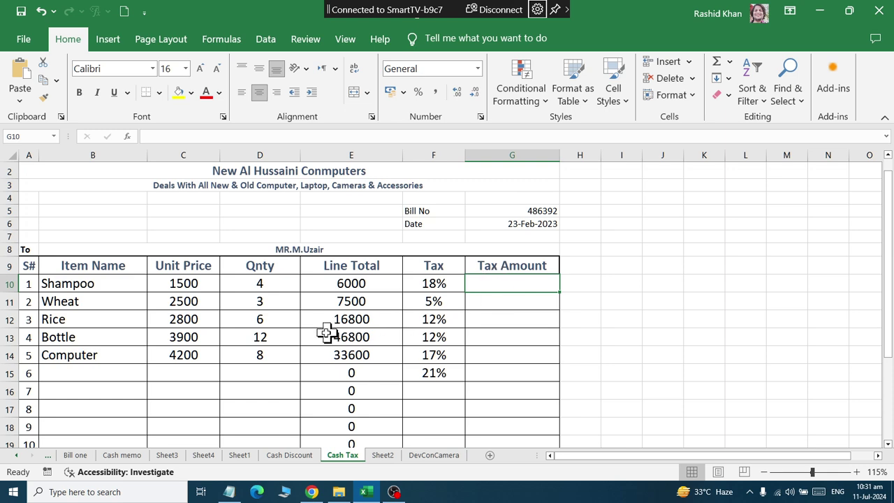
# - Check Shampoo's unit price 1500, quantity 4, E10 line total and 18% tax rate, ending on G10
pyautogui.click(189, 289)
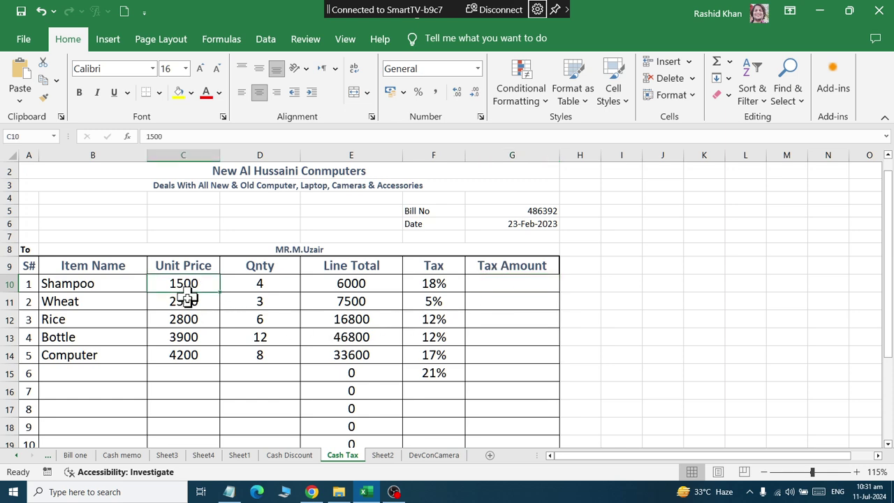
pyautogui.click(269, 289)
pyautogui.click(353, 287)
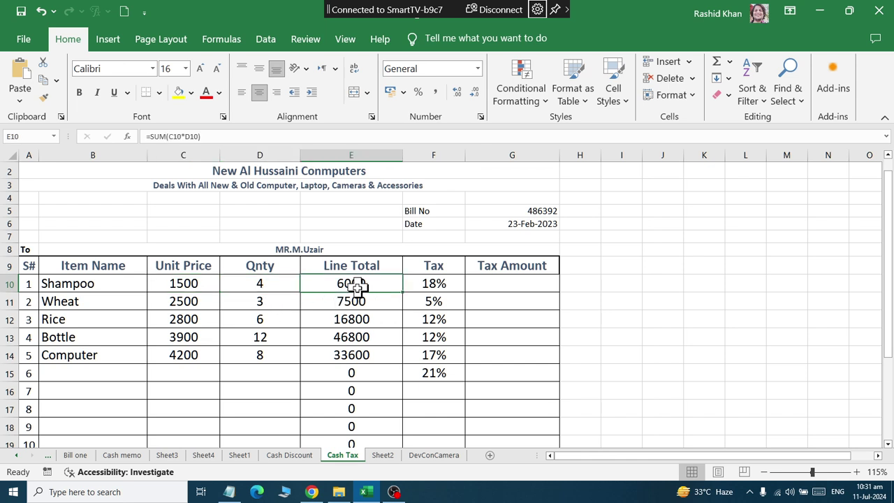
pyautogui.click(434, 284)
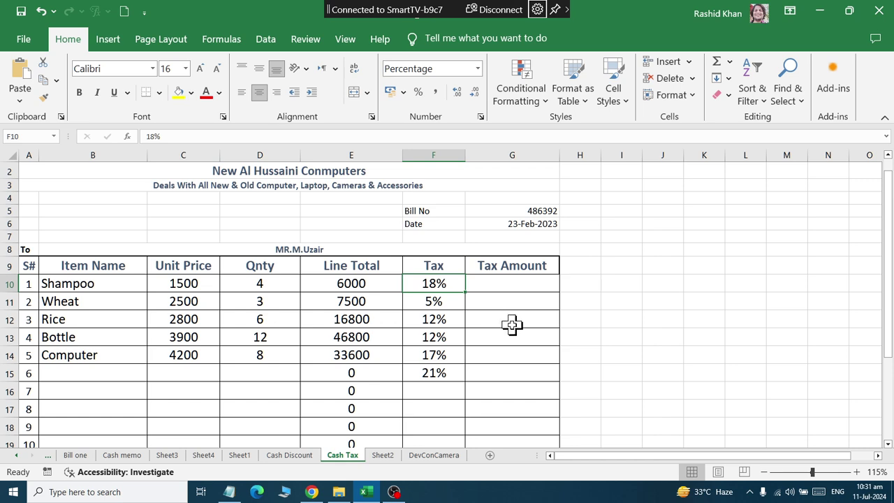
pyautogui.click(516, 289)
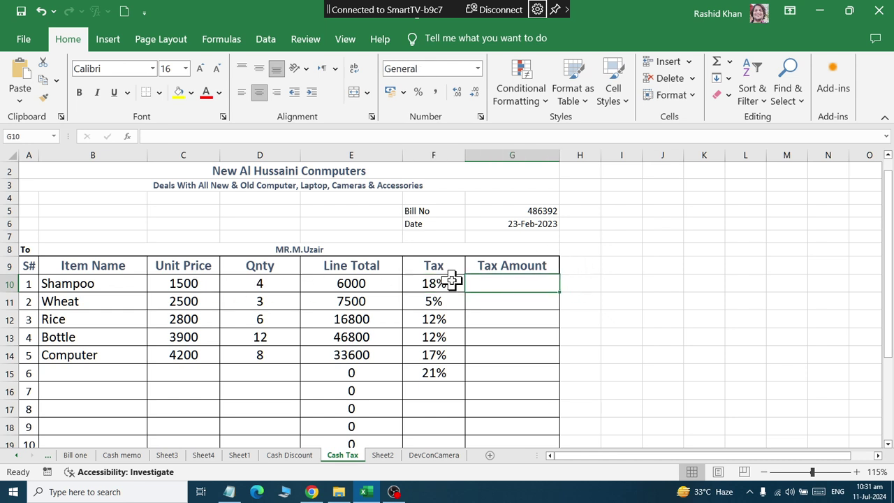
# - Use Calculator to compute 18% of 6000 as 1,080 and the taxed total 7,080
pyautogui.press('super+r')
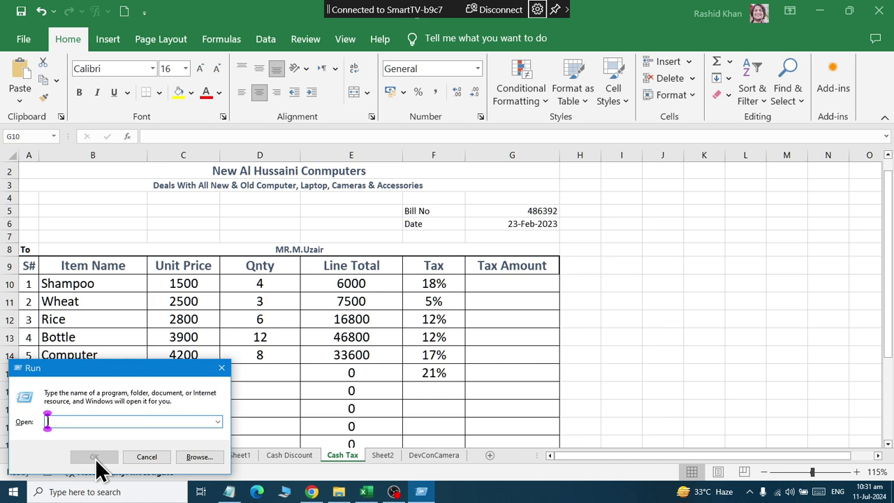
pyautogui.click(96, 458)
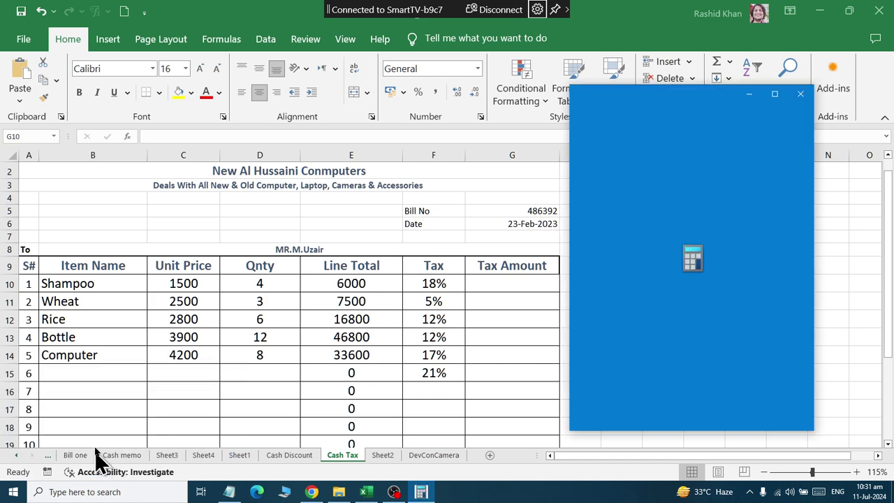
pyautogui.write('6000')
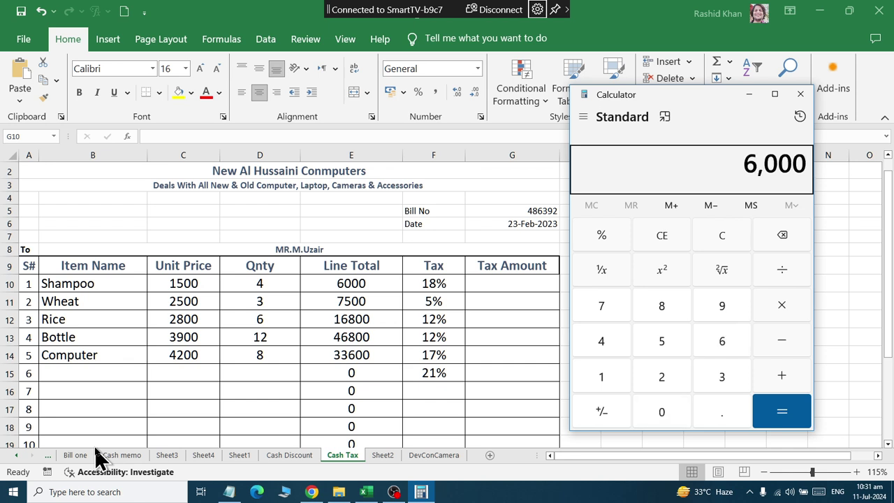
pyautogui.write('18')
pyautogui.write('00')
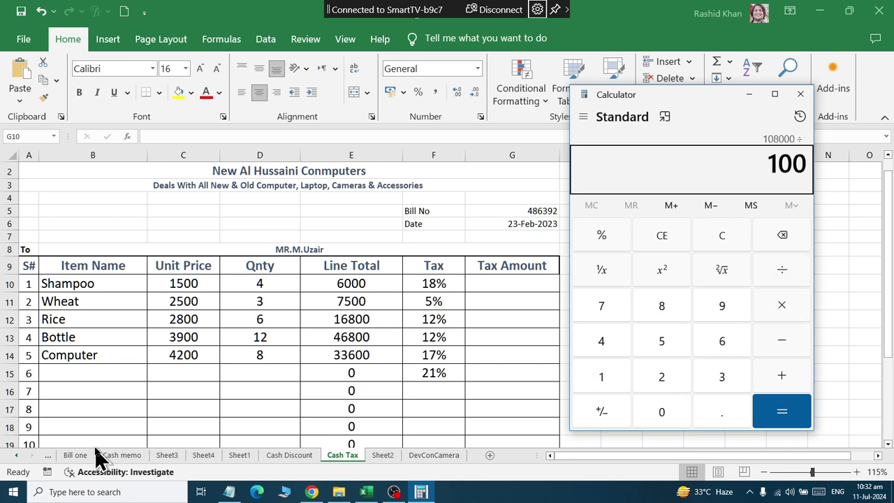
pyautogui.press('Return')
pyautogui.write('+ 6000')
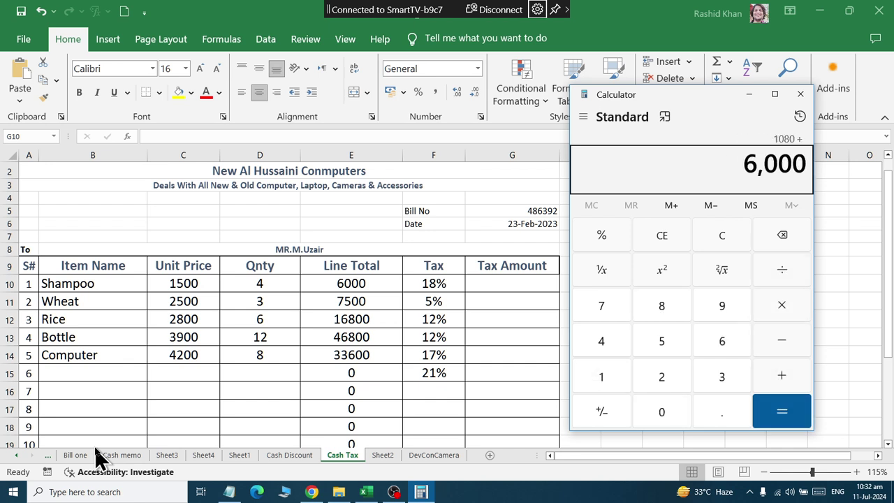
pyautogui.press('Return')
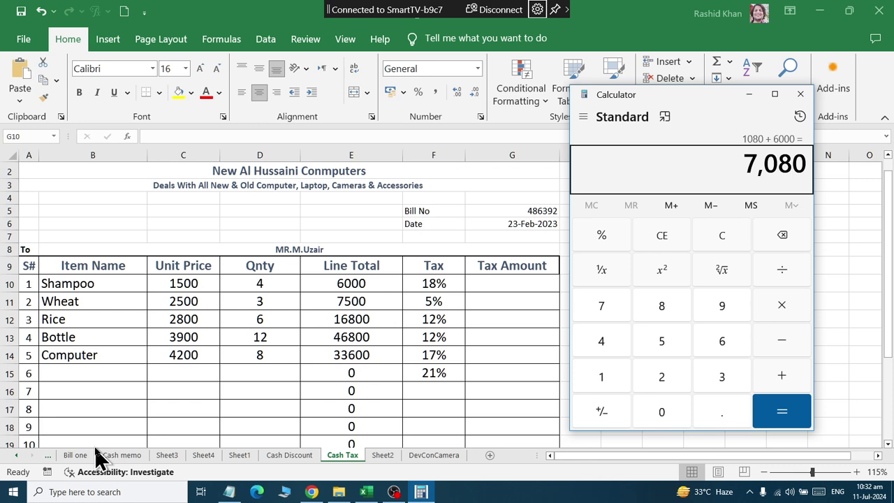
pyautogui.hotkey('alt', 'Tab')
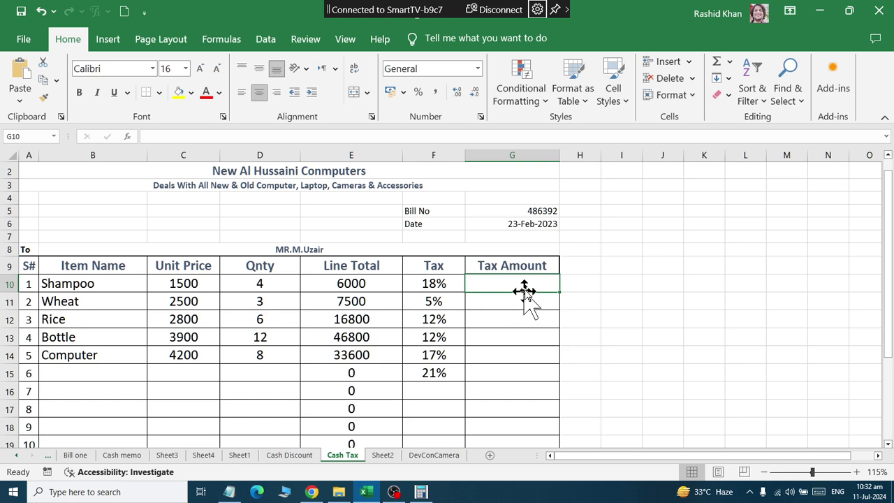
# - Clear the Line Total values in E10:E19
pyautogui.moveTo(338, 291); pyautogui.dragTo(342, 332)
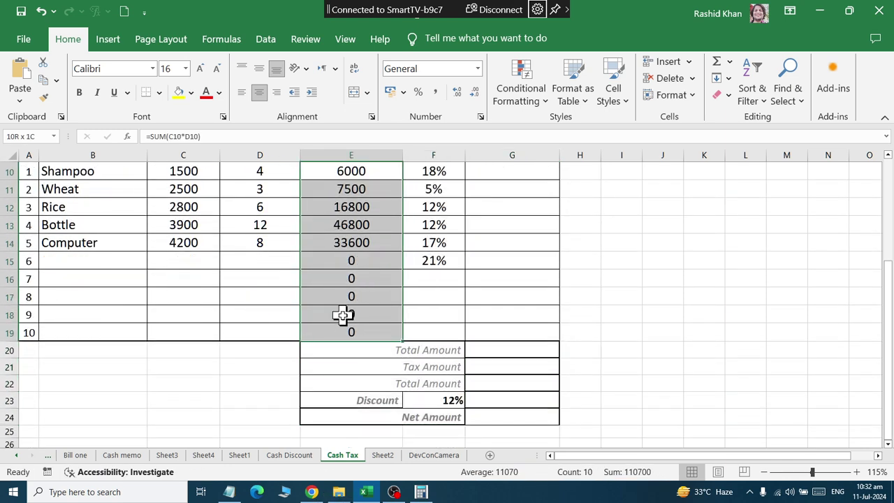
pyautogui.press('Delete')
pyautogui.scroll(2, 365, 197)
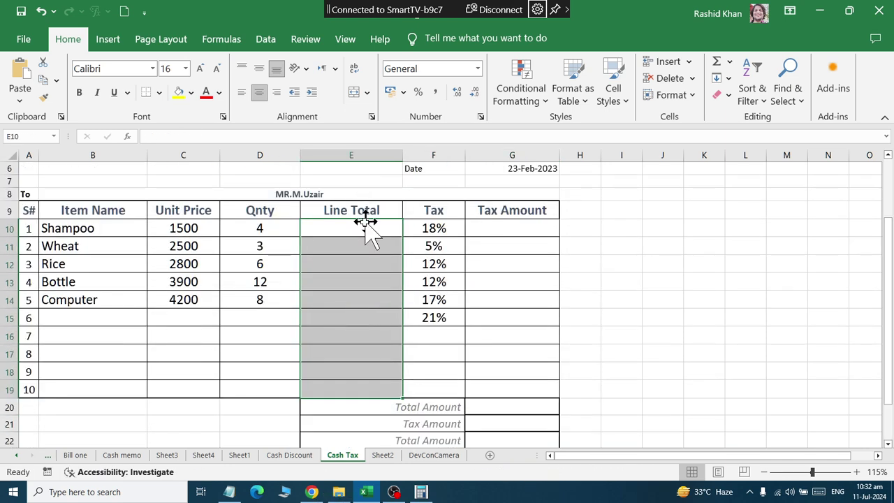
# - Enter =SUM(C10*D10) in E10 so Shampoo's line total shows 6000
pyautogui.click(360, 227)
pyautogui.click(716, 65)
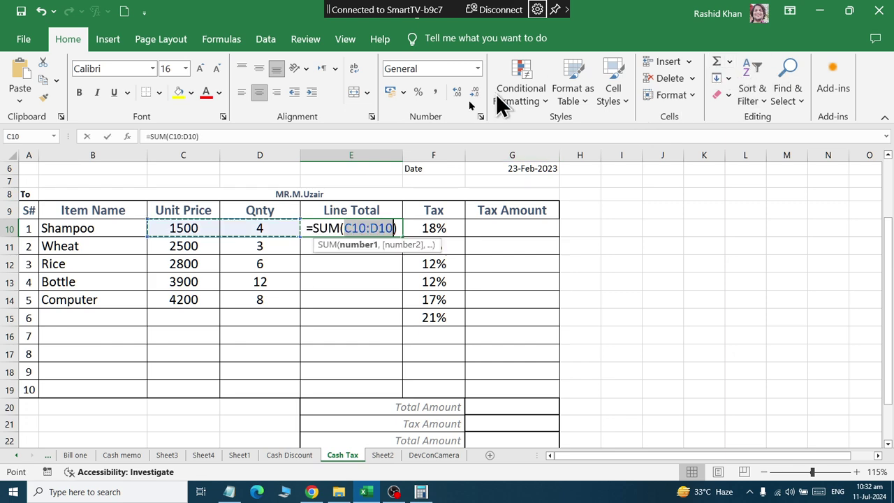
pyautogui.click(171, 229)
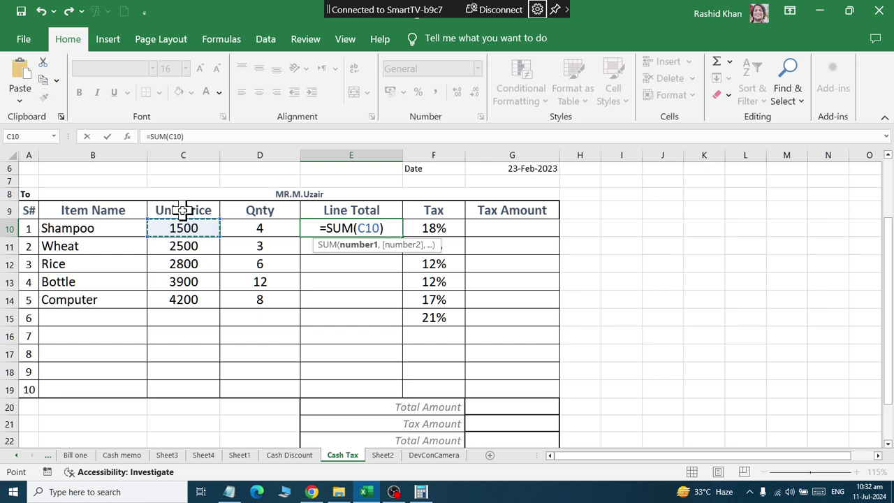
pyautogui.write('*')
pyautogui.click(245, 227)
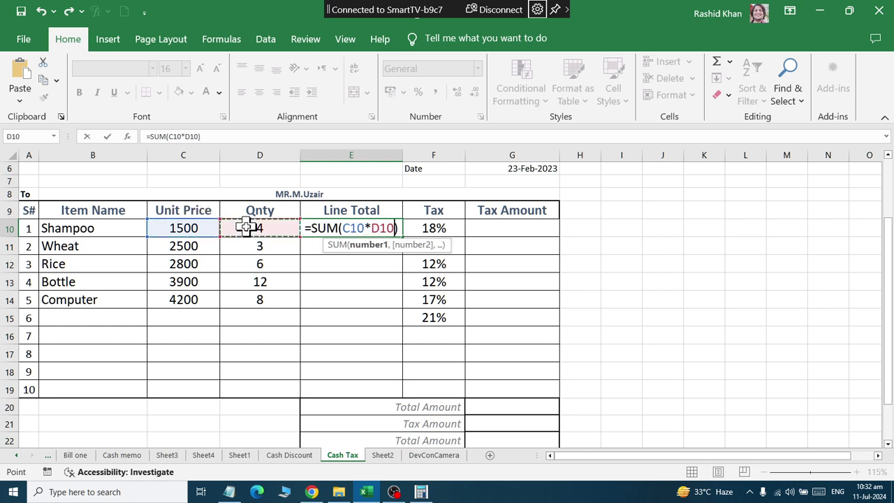
pyautogui.press('Return')
# - Enter =SUM(E10*F10)+E10 in G10 so Shampoo's Tax Amount shows 7080
pyautogui.click(489, 227)
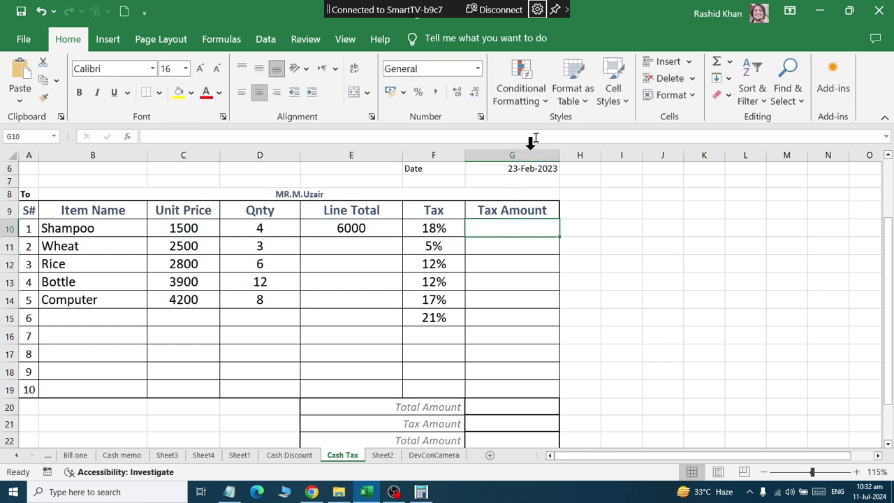
pyautogui.click(715, 63)
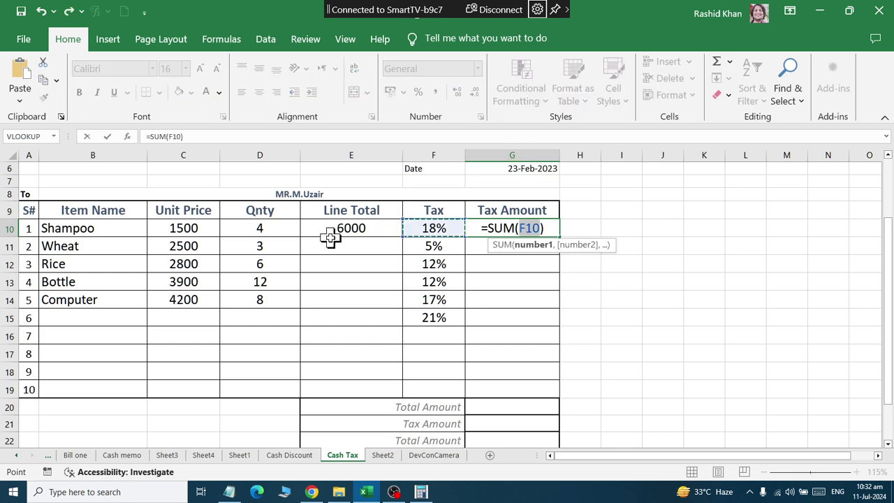
pyautogui.click(350, 227)
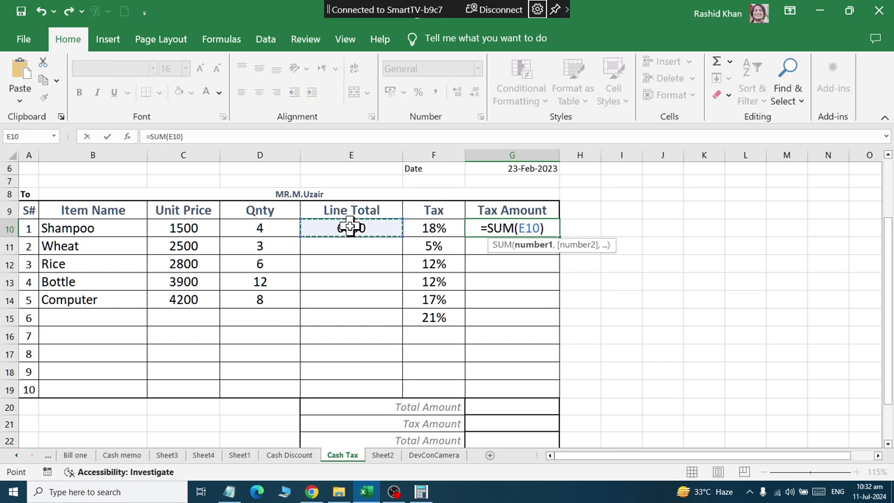
pyautogui.write('*')
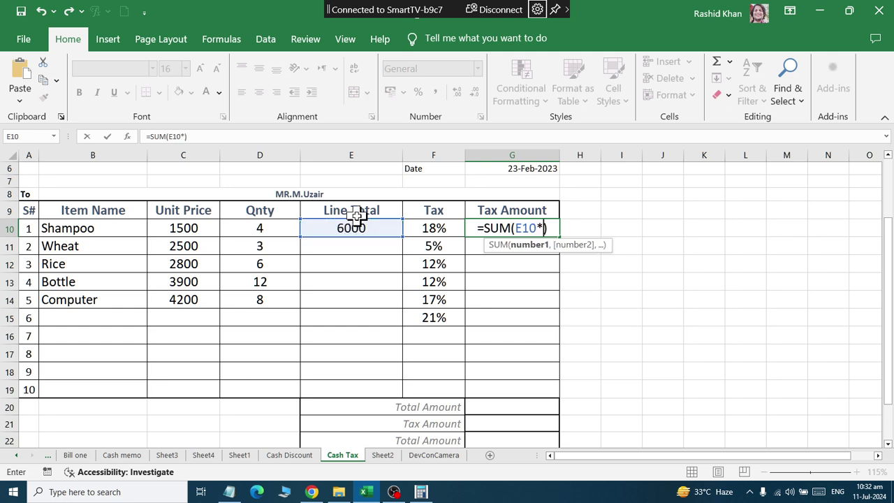
pyautogui.click(433, 228)
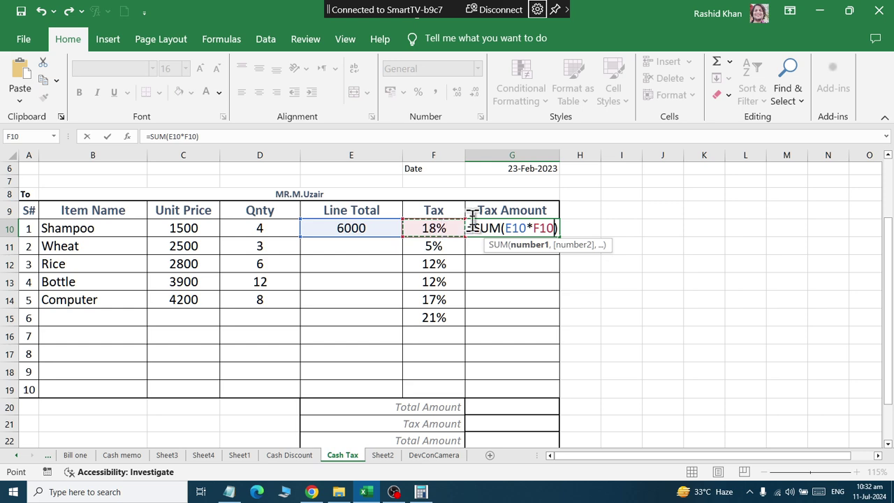
pyautogui.press('Right')
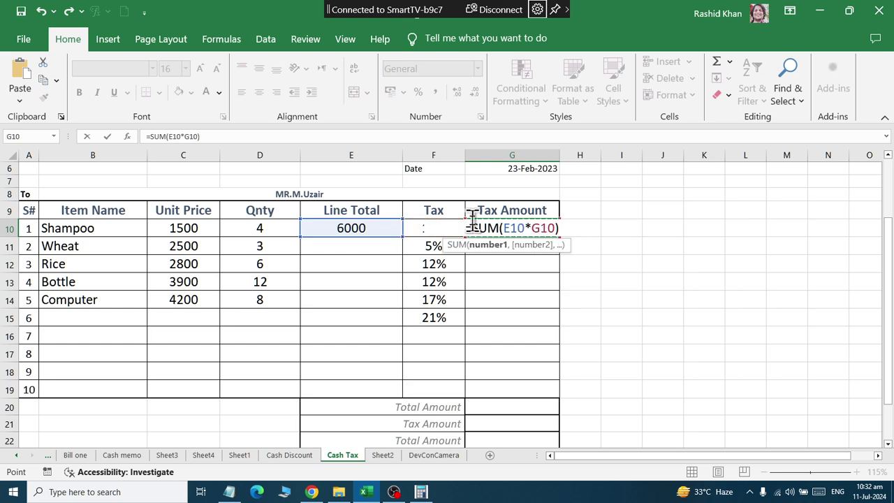
pyautogui.press('Left')
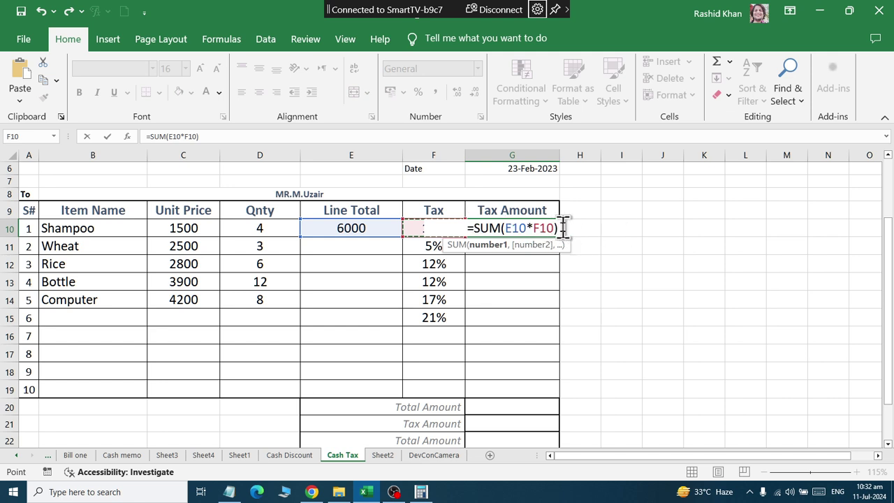
pyautogui.click(563, 227)
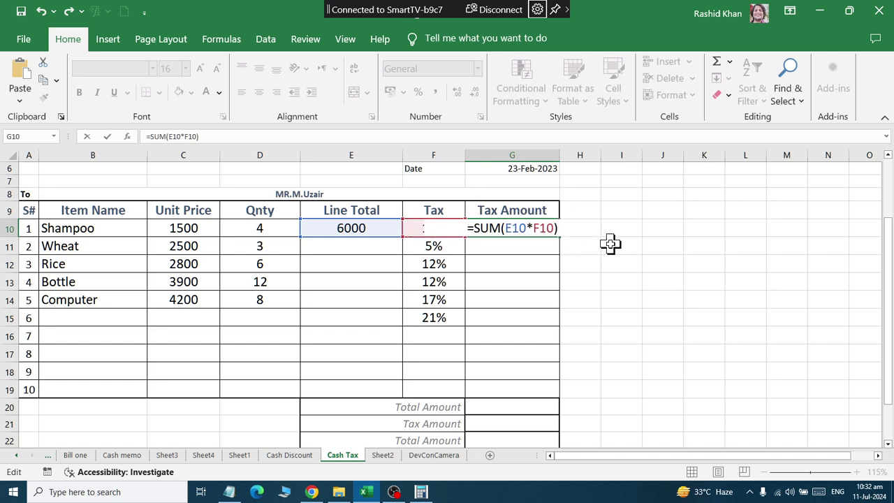
pyautogui.write('+')
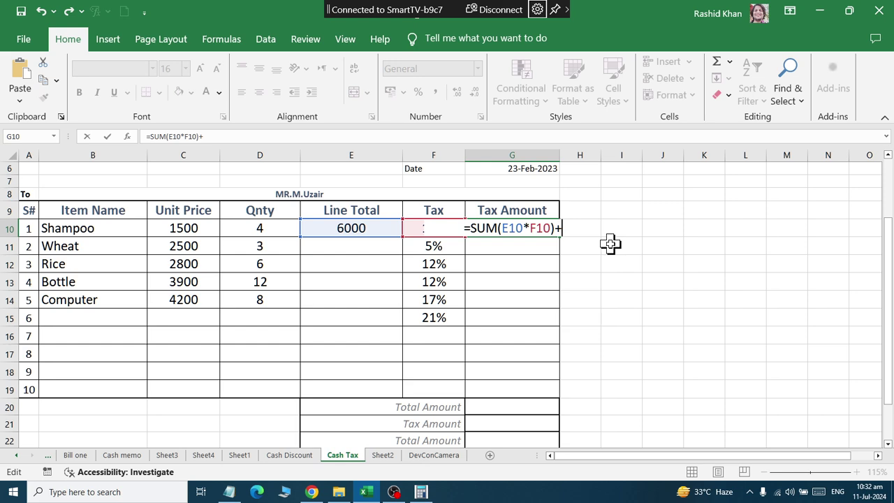
pyautogui.click(314, 227)
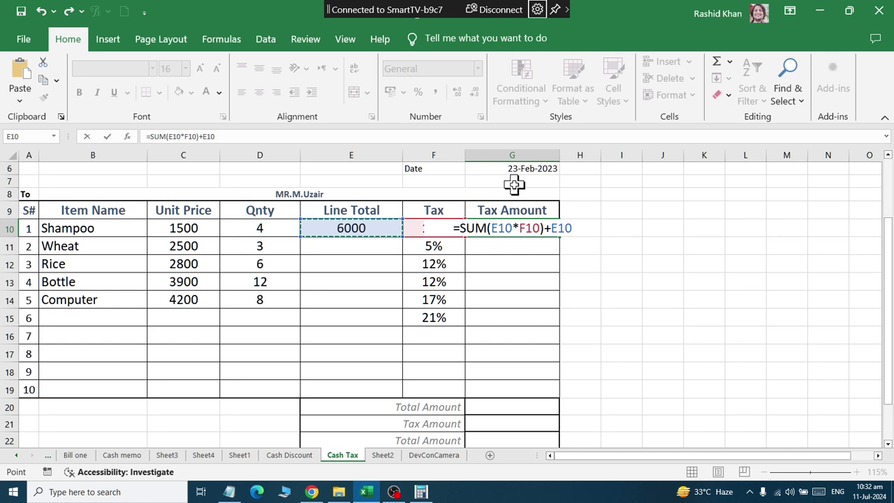
pyautogui.press('Return')
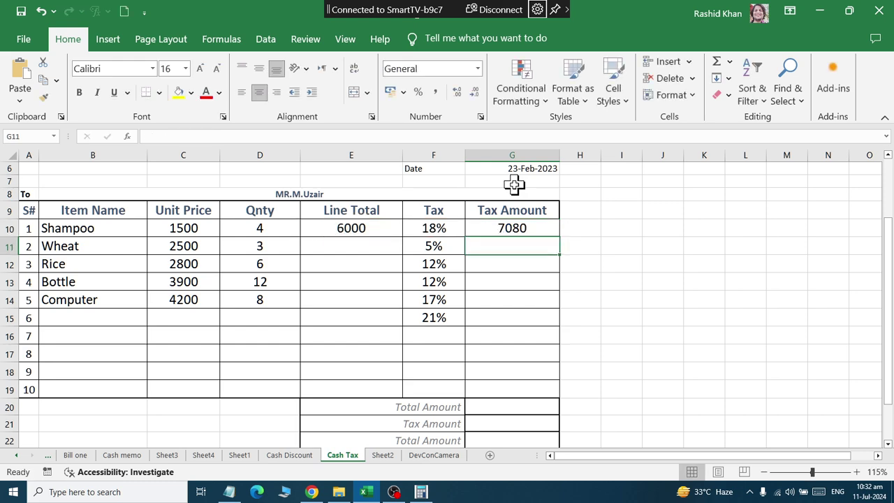
# - Fill the Tax Amount formula down to G19 and the Line Total formula down to E19
pyautogui.click(543, 228)
pyautogui.moveTo(561, 238); pyautogui.dragTo(562, 394)
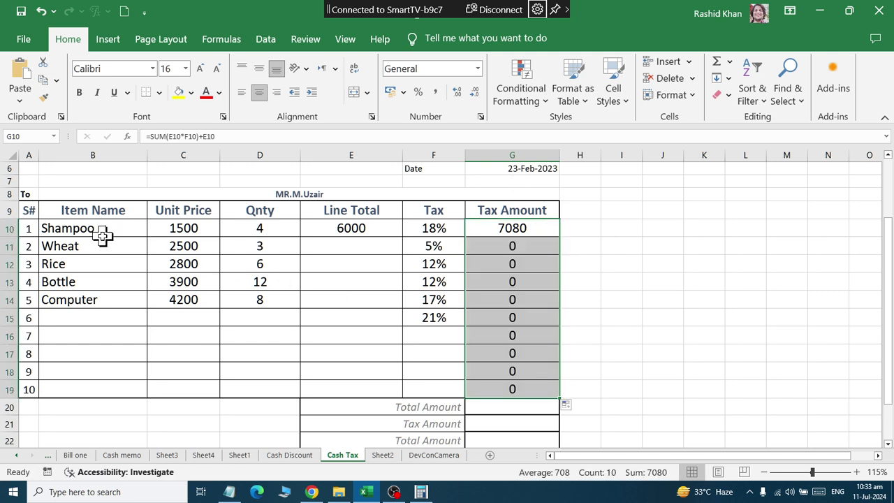
pyautogui.moveTo(99, 233); pyautogui.dragTo(100, 301)
pyautogui.moveTo(410, 233); pyautogui.dragTo(429, 319)
pyautogui.click(369, 220)
pyautogui.click(370, 229)
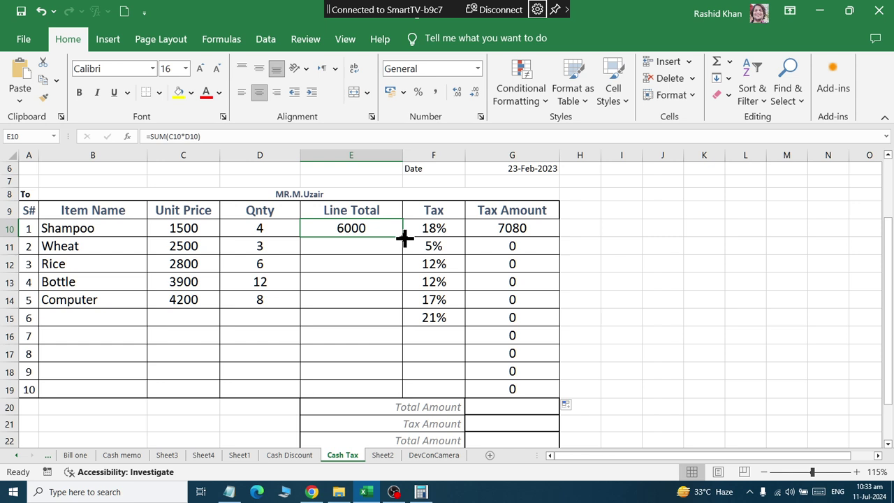
pyautogui.moveTo(404, 238); pyautogui.dragTo(402, 396)
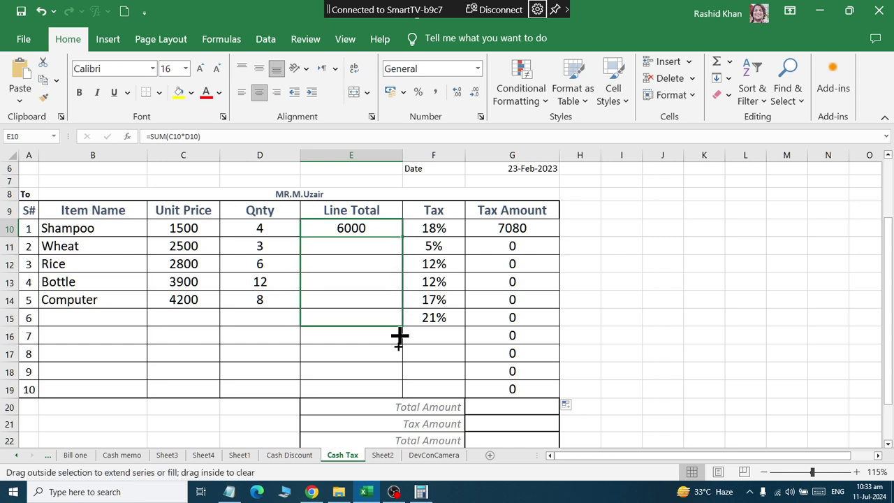
# - Review the copied formulas, then start an AutoSum of the Tax Amount column in G20
pyautogui.click(455, 354)
pyautogui.click(507, 341)
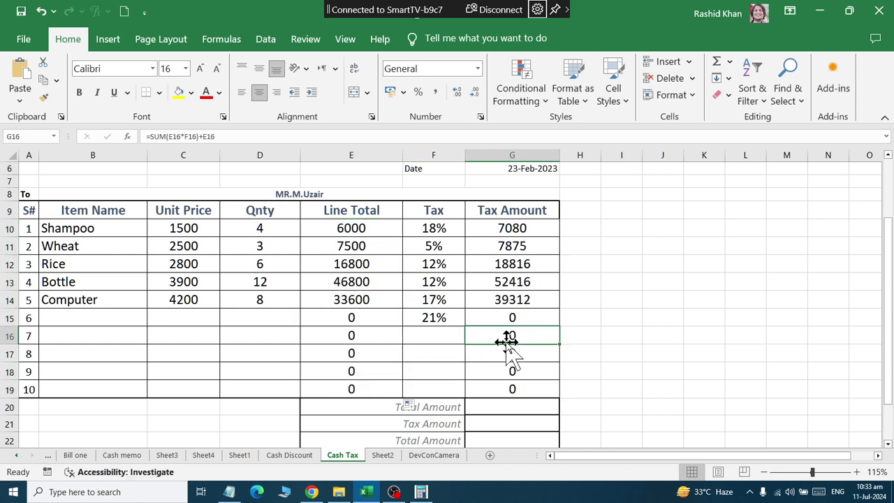
pyautogui.click(422, 245)
pyautogui.click(497, 261)
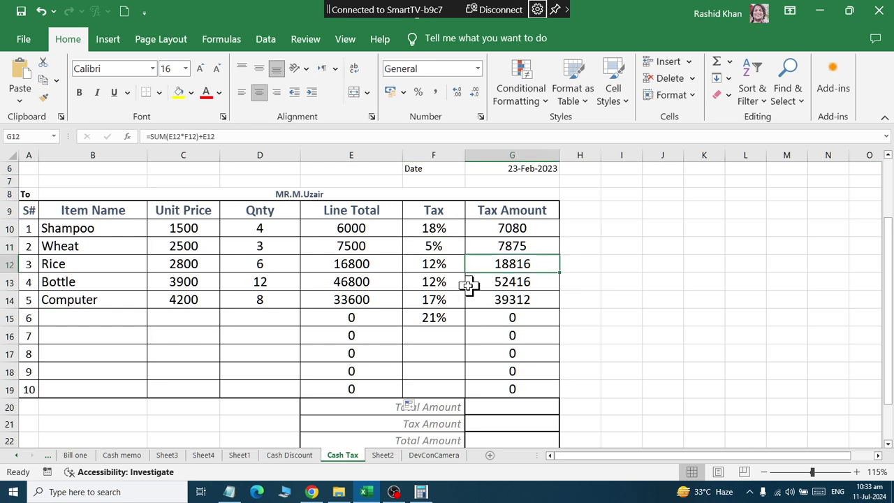
pyautogui.click(500, 317)
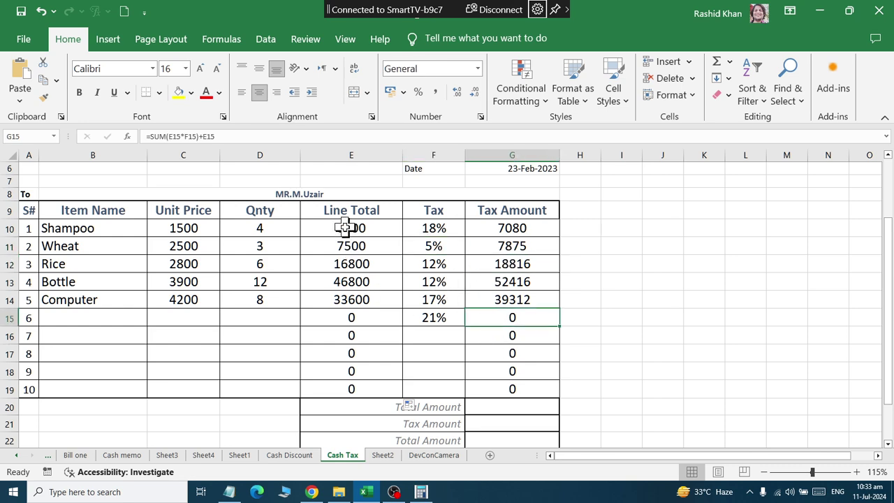
pyautogui.moveTo(349, 227); pyautogui.dragTo(347, 321)
pyautogui.moveTo(512, 228); pyautogui.dragTo(519, 315)
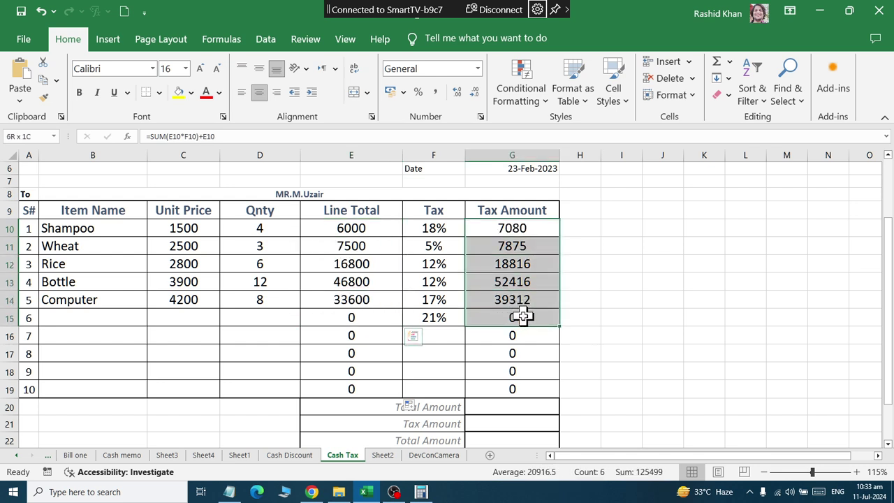
pyautogui.click(520, 408)
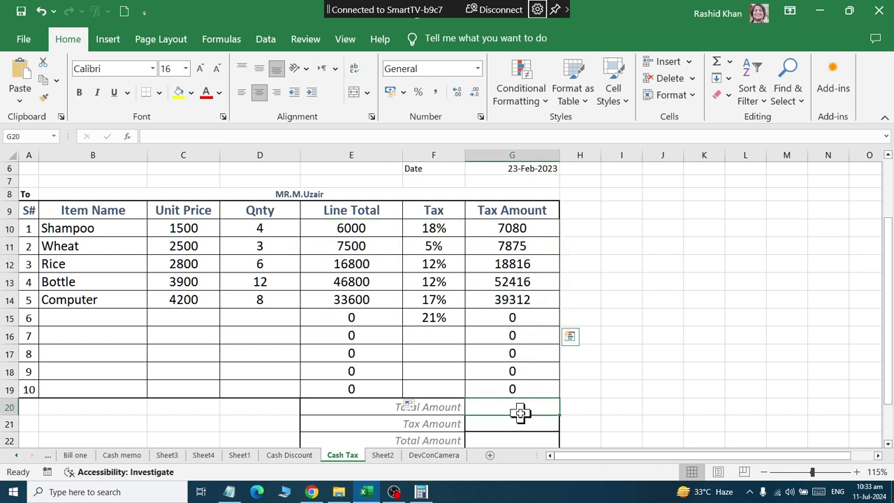
pyautogui.click(716, 62)
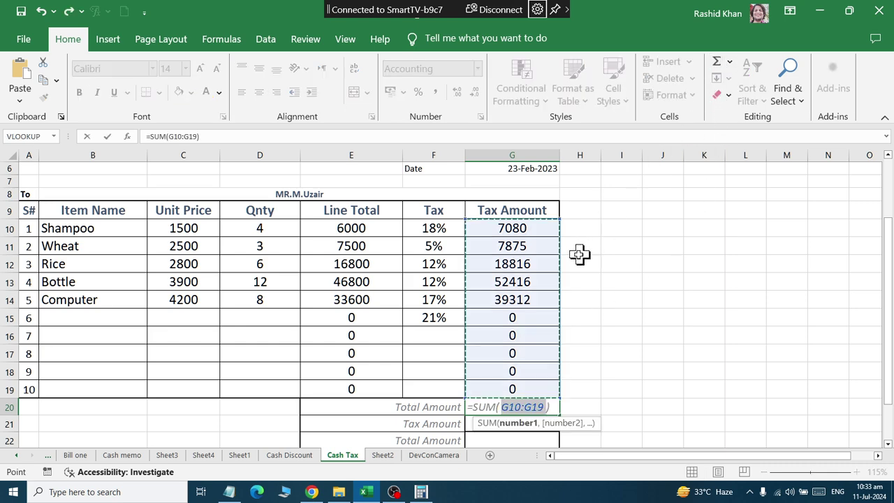
# - Commit =SUM(G10:G19) in G20 for a Total Amount of 125,499.00 and review the invoice
pyautogui.press('Return')
pyautogui.scroll(-3, 569, 262)
pyautogui.scroll(1, 510, 300)
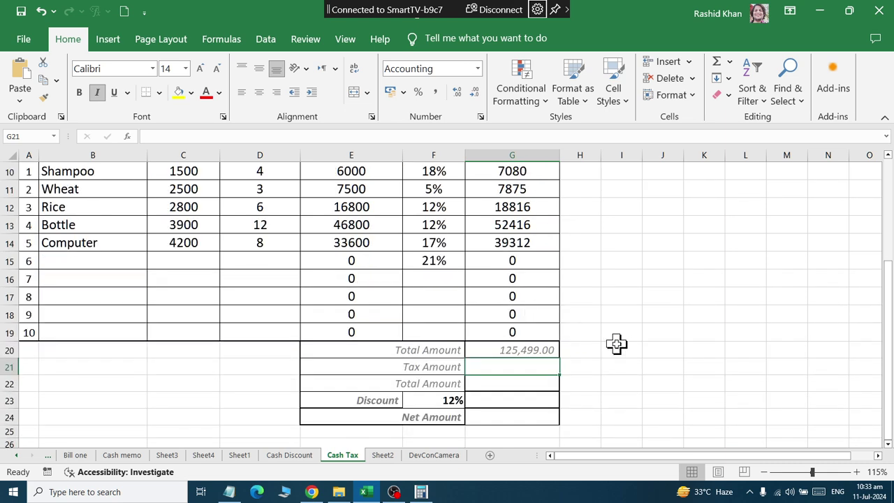
pyautogui.scroll(3, 616, 343)
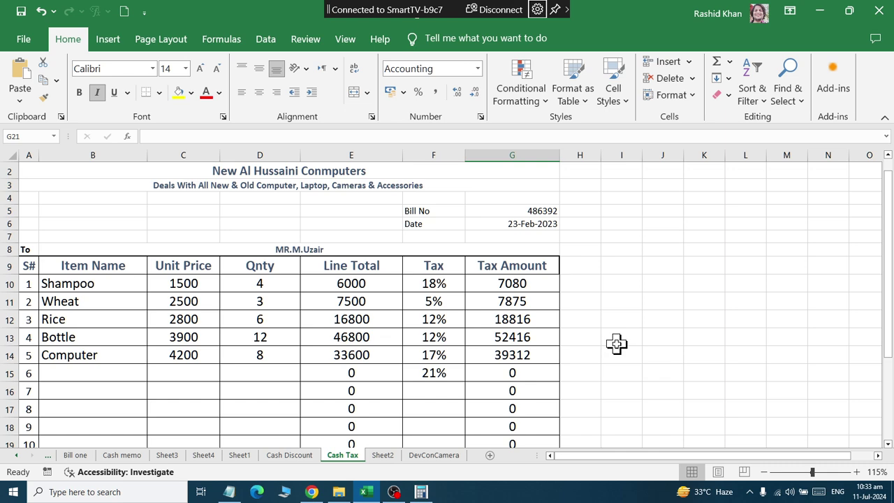
pyautogui.scroll(-1, 616, 343)
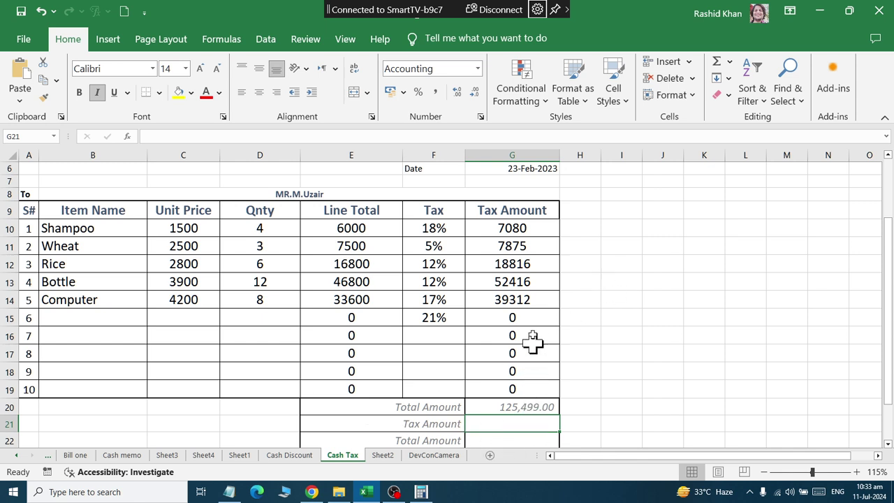
# - Remove +E10 from G10's formula and fill =SUM(E10*F10) down the Tax Amount column
pyautogui.click(550, 227)
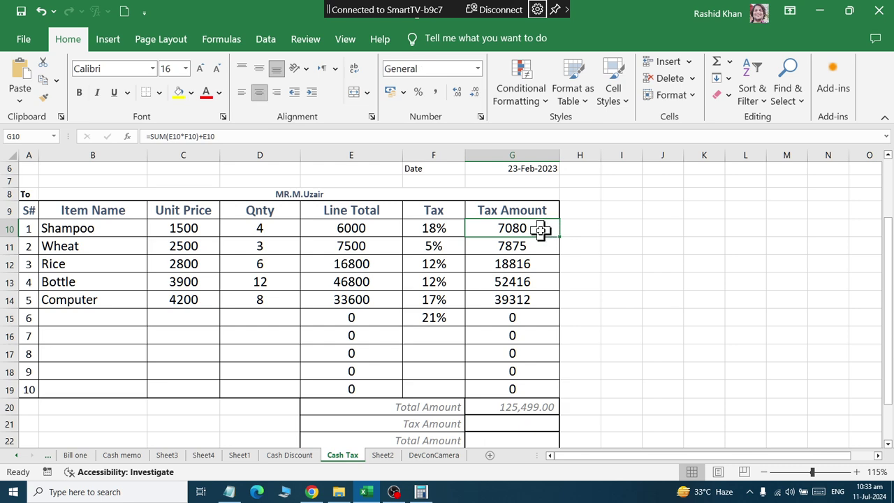
pyautogui.doubleClick(541, 229)
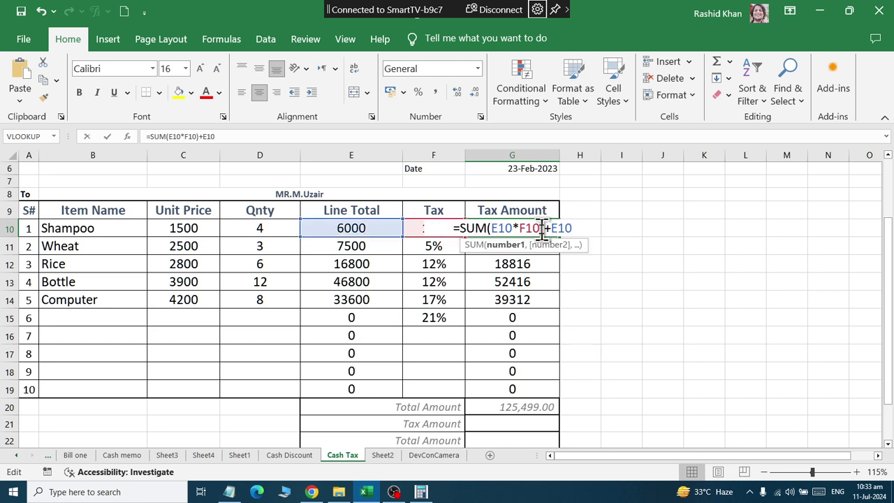
pyautogui.press('BackSpace')
pyautogui.press('BackSpace')
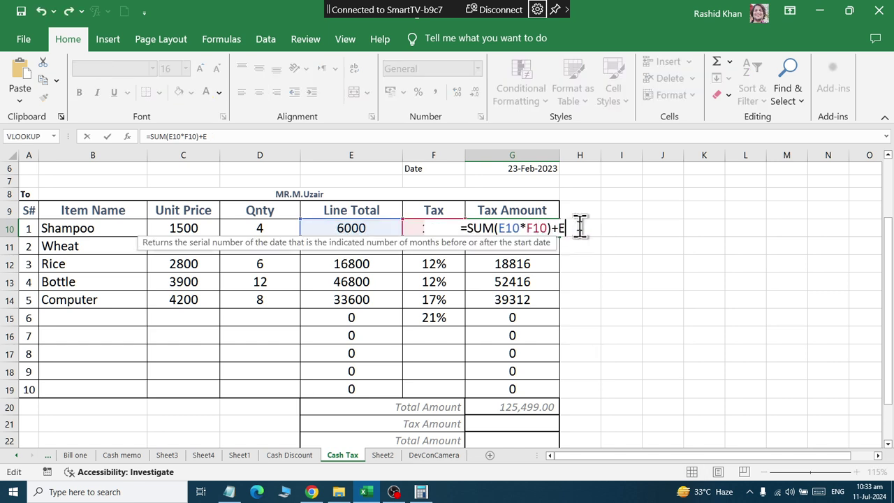
pyautogui.press('BackSpace')
pyautogui.press('BackSpace')
pyautogui.press('Return')
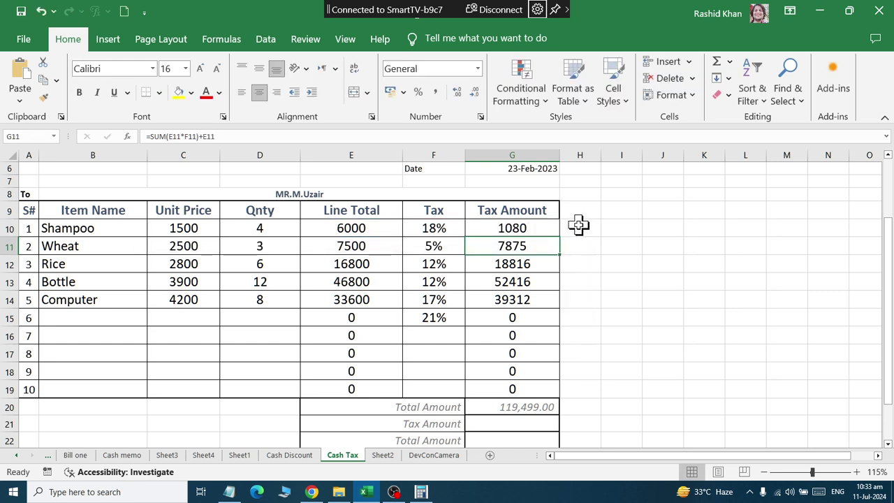
pyautogui.click(532, 227)
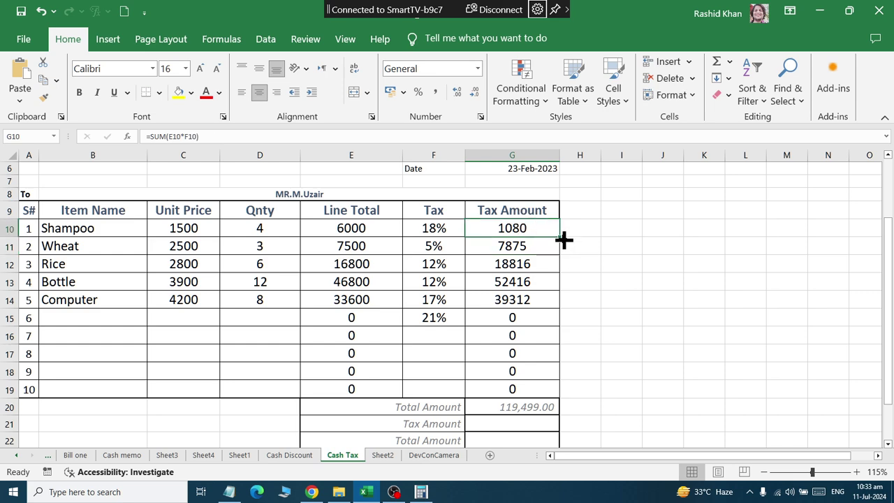
pyautogui.doubleClick(560, 239)
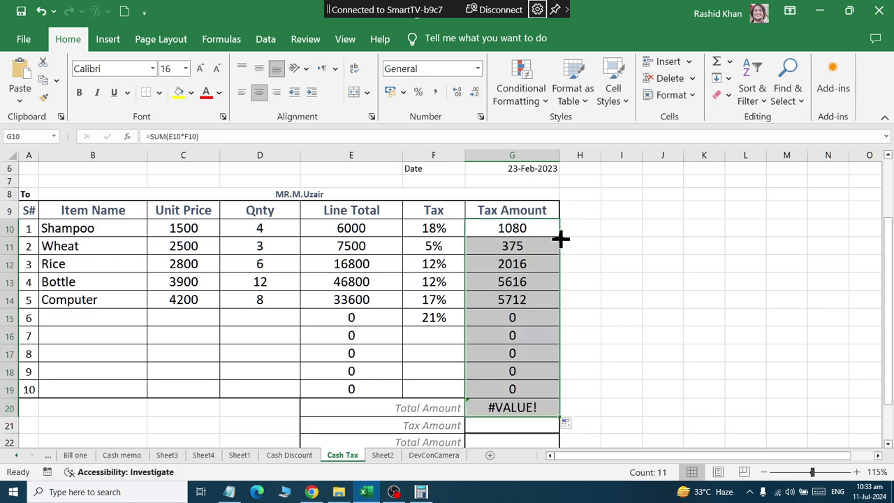
# - Clear the #VALUE! error from Total Amount G20 and check the corrected tax formulas
pyautogui.click(527, 410)
pyautogui.press('Delete')
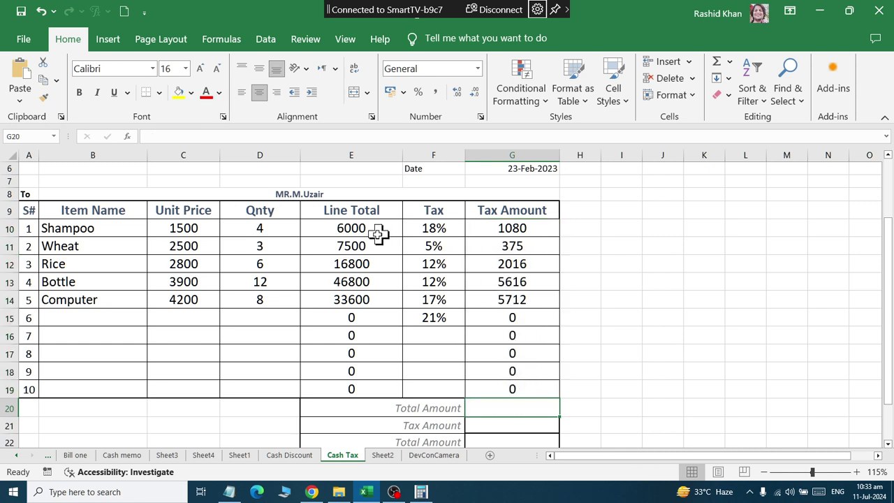
pyautogui.moveTo(373, 233); pyautogui.dragTo(365, 305)
pyautogui.moveTo(528, 227); pyautogui.dragTo(524, 317)
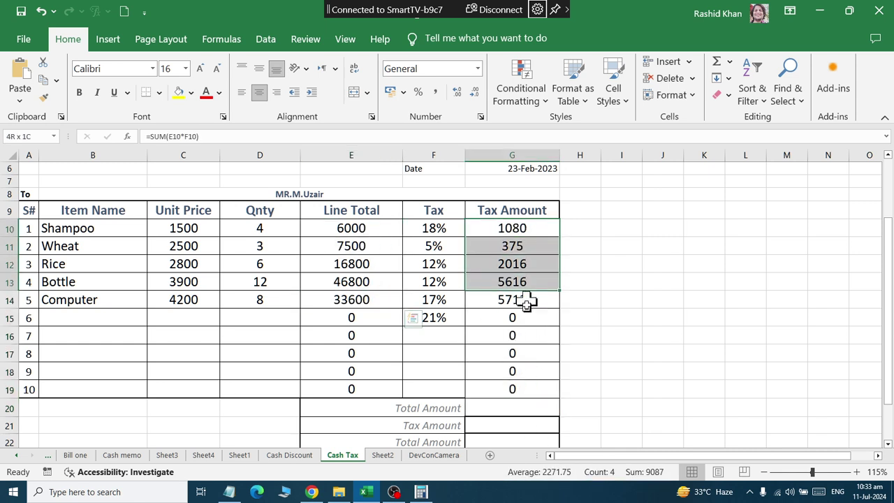
pyautogui.click(524, 227)
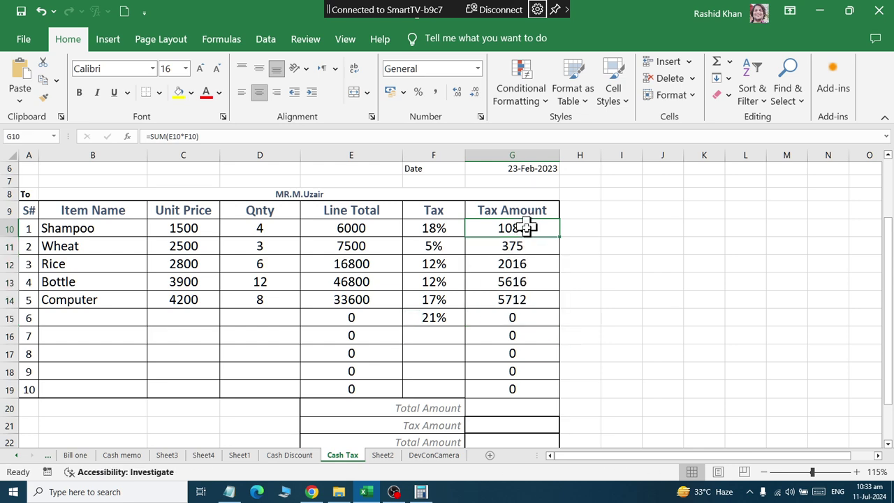
pyautogui.doubleClick(528, 286)
pyautogui.press('Escape')
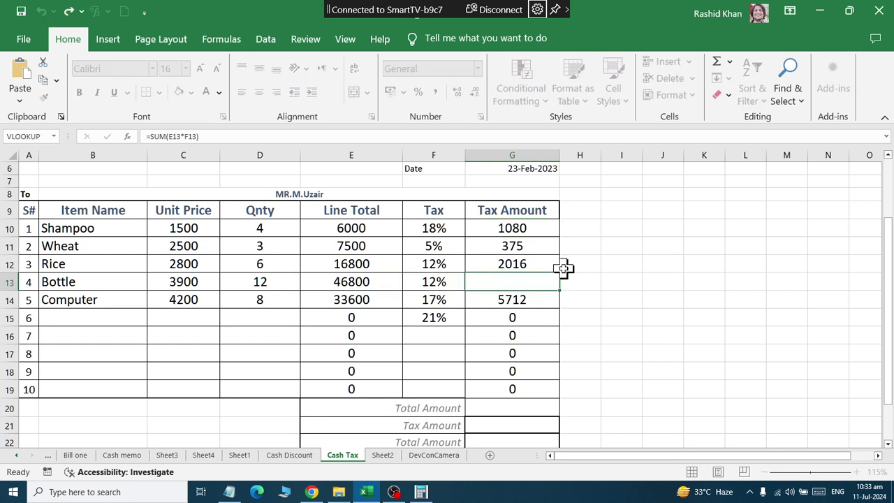
pyautogui.click(508, 410)
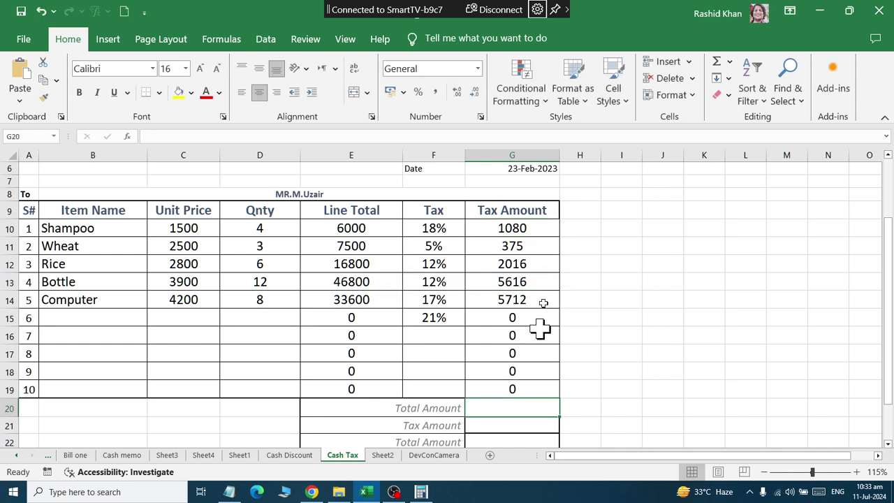
# - Sum the line totals into G20 (110700) and tax amounts G10:G19 into G21 (14,799.00)
pyautogui.click(717, 68)
pyautogui.moveTo(392, 231); pyautogui.dragTo(389, 398)
pyautogui.press('Return')
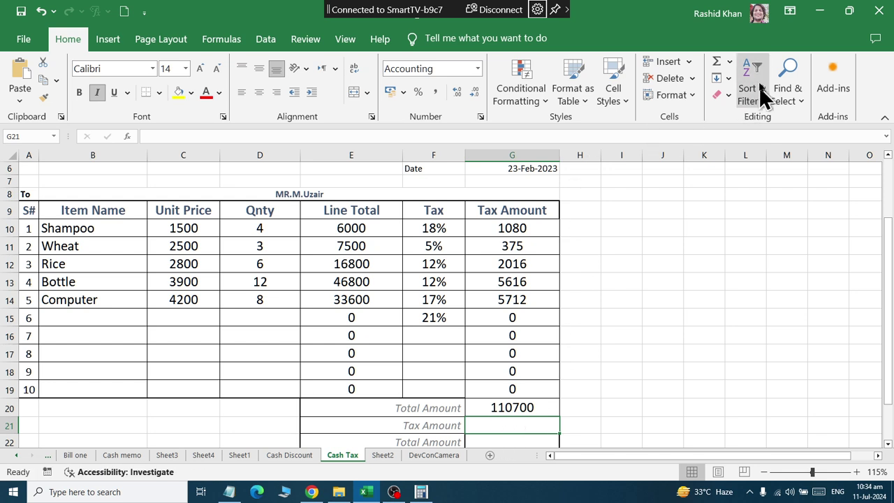
pyautogui.click(721, 68)
pyautogui.moveTo(542, 229)
pyautogui.mouseDown()
pyautogui.moveTo(536, 404)
pyautogui.moveTo(542, 396)
pyautogui.mouseUp()
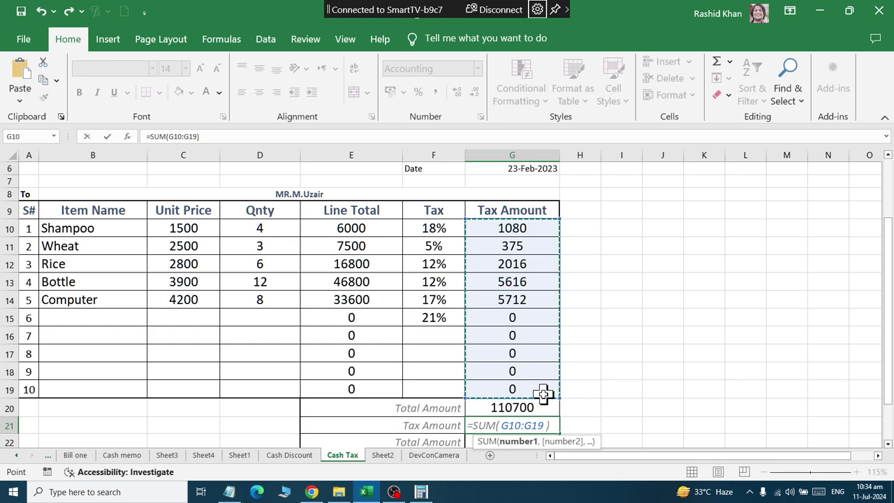
pyautogui.press('Return')
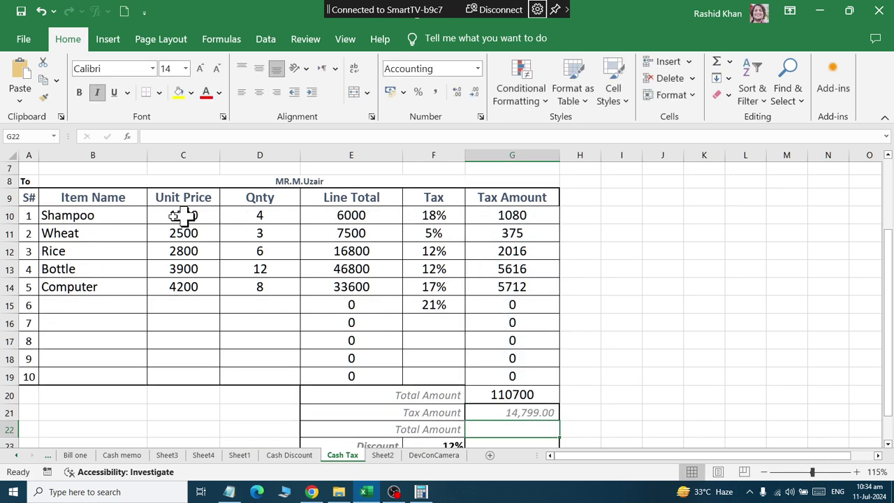
# - Check the values and formulas in C10, E10, G10, D14, E14, G14, G20 and G21
pyautogui.click(199, 220)
pyautogui.click(349, 217)
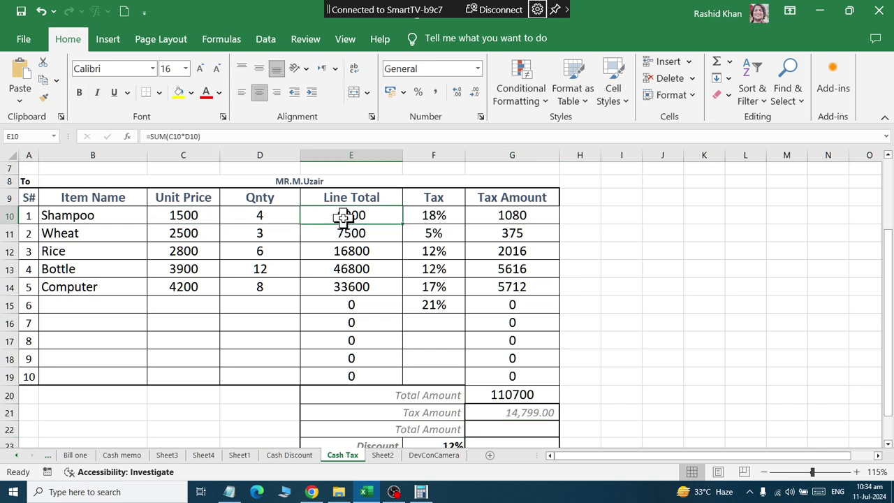
pyautogui.click(534, 219)
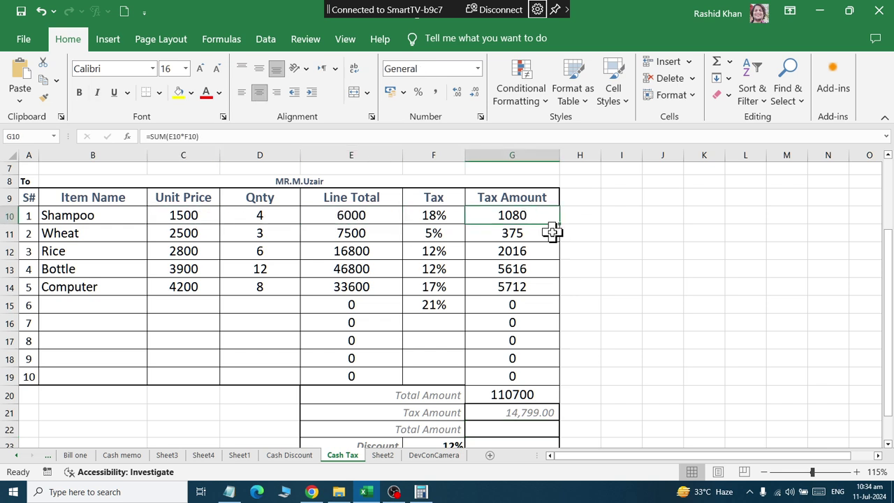
pyautogui.click(260, 286)
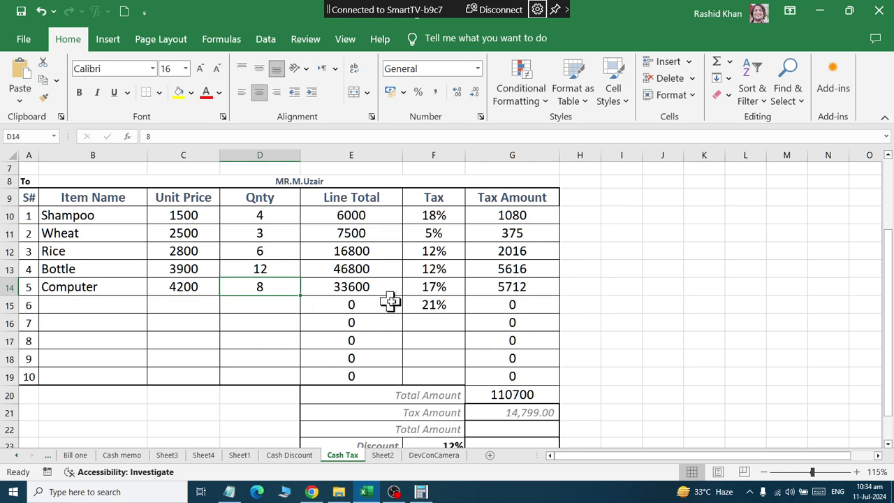
pyautogui.click(364, 291)
pyautogui.click(513, 290)
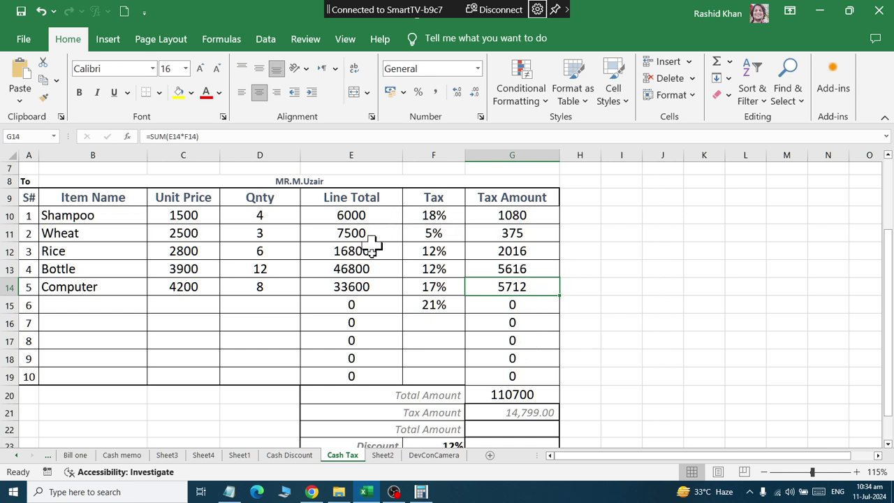
pyautogui.click(513, 394)
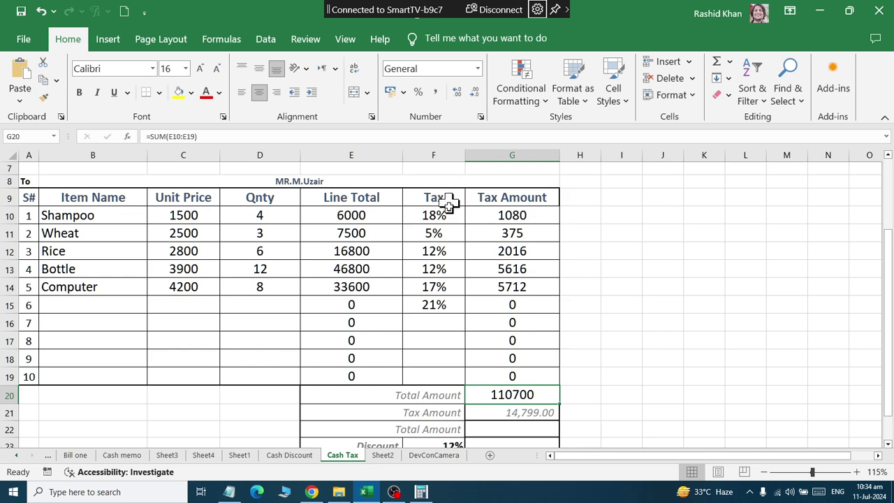
pyautogui.click(492, 417)
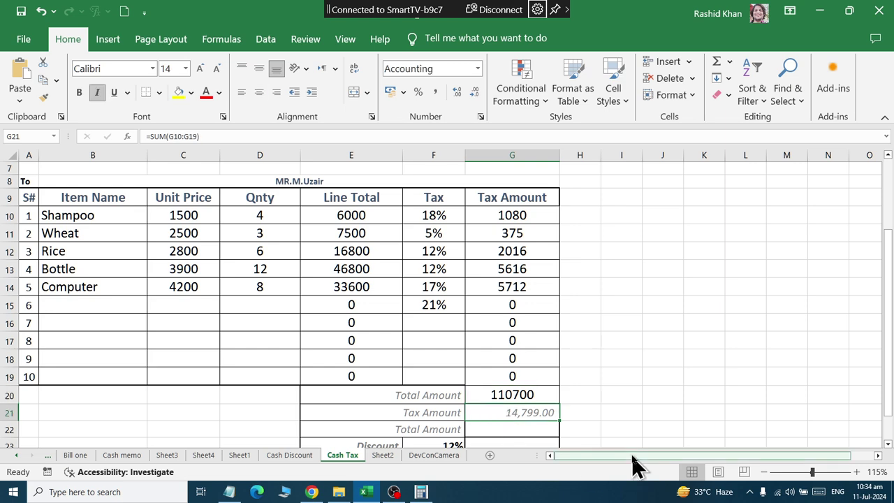
pyautogui.scroll(-3, 607, 419)
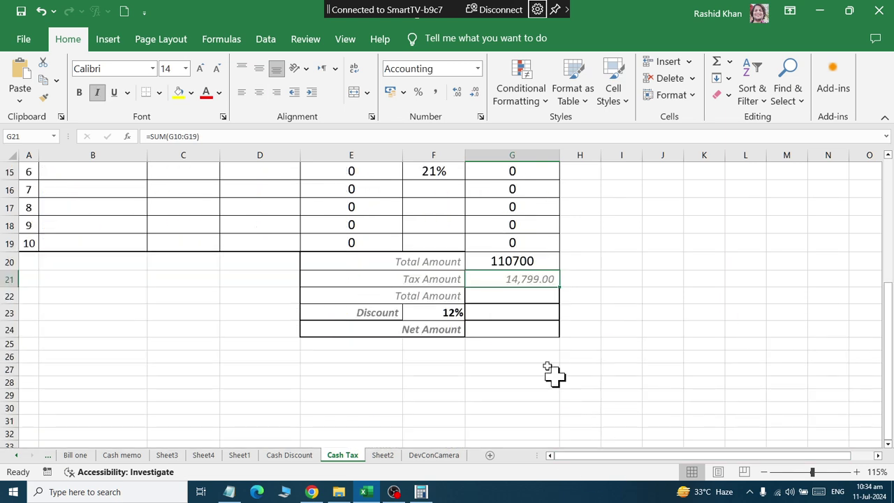
# - Enter =SUM(G20+G21) in G22 for a grand total of 125,499.00
pyautogui.click(520, 298)
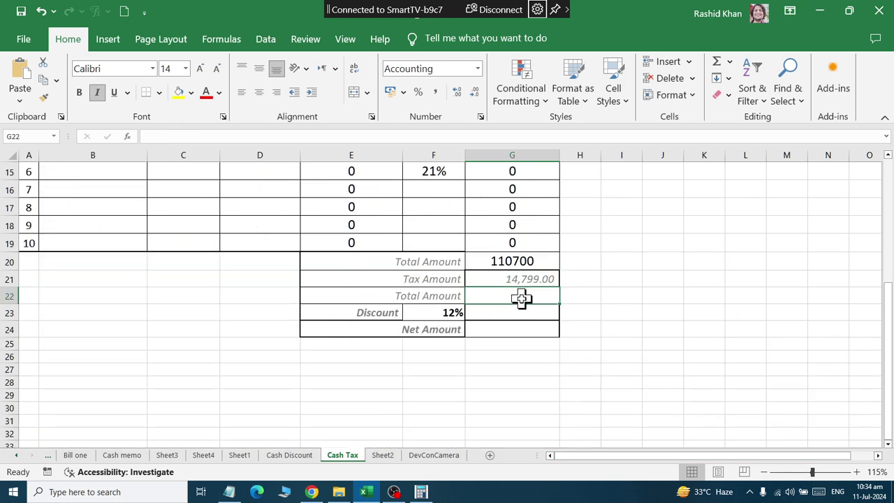
pyautogui.click(716, 62)
pyautogui.click(514, 261)
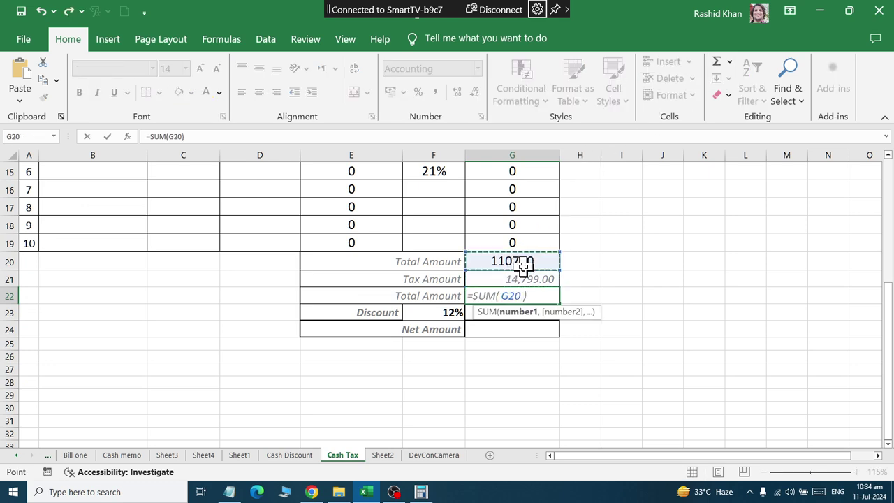
pyautogui.write('+')
pyautogui.click(516, 277)
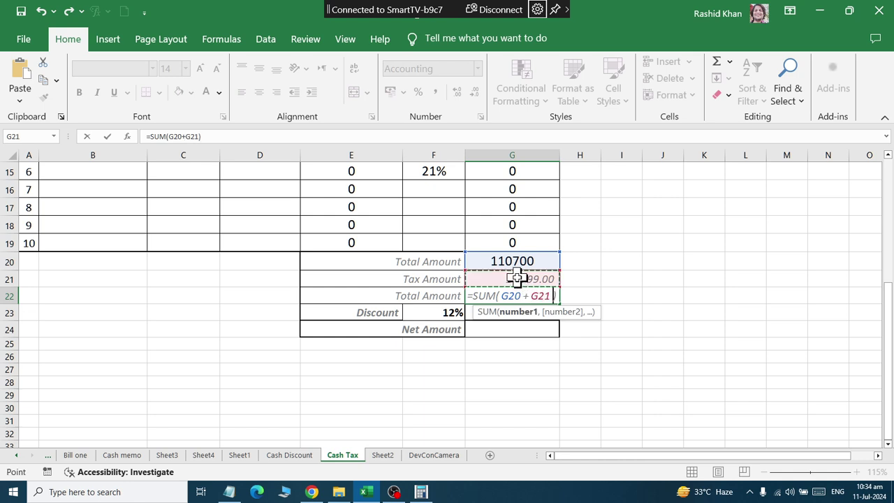
pyautogui.press('Return')
pyautogui.click(535, 325)
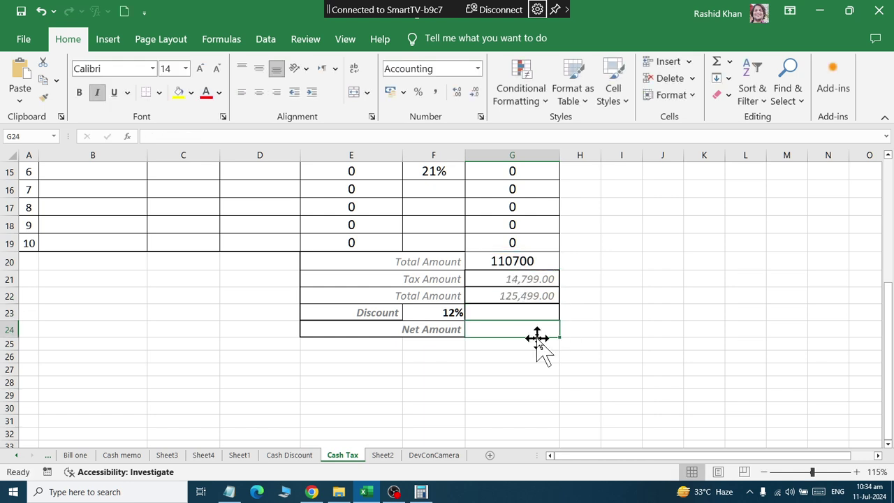
pyautogui.keyDown('ctrl'); pyautogui.scroll(2, 615, 316); pyautogui.keyUp('ctrl')
pyautogui.scroll(-1, 621, 317)
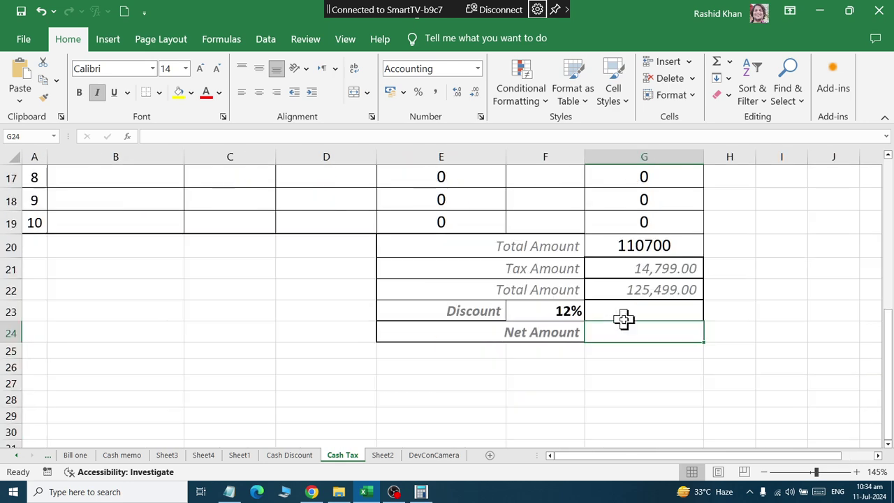
# - Apply Comma Style to G20 to show 110,700.00, then begin a sum formula in discount cell G23
pyautogui.click(670, 244)
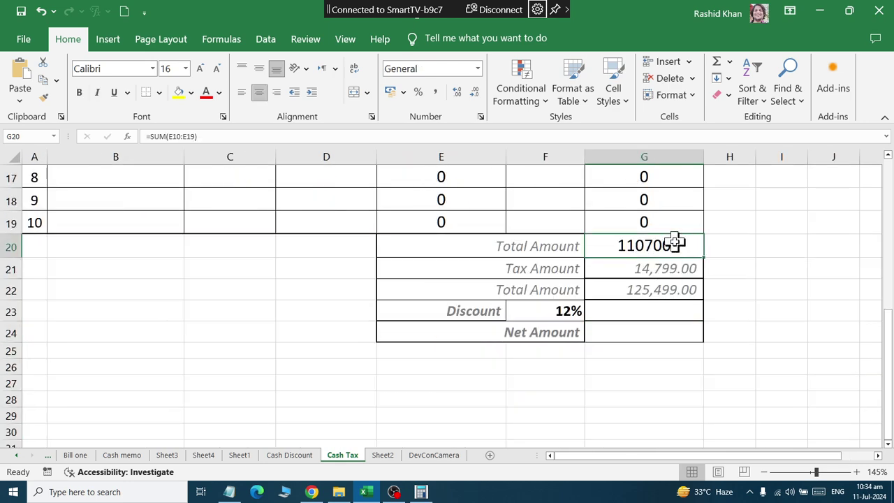
pyautogui.click(436, 95)
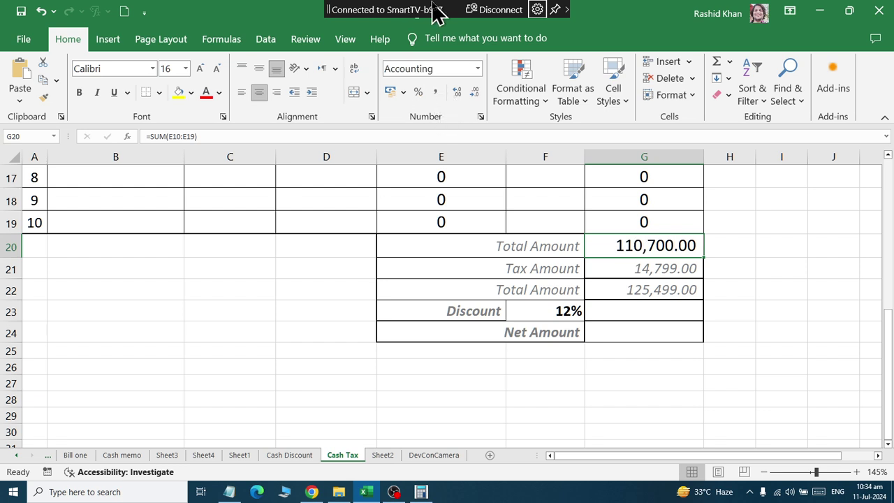
pyautogui.click(609, 271)
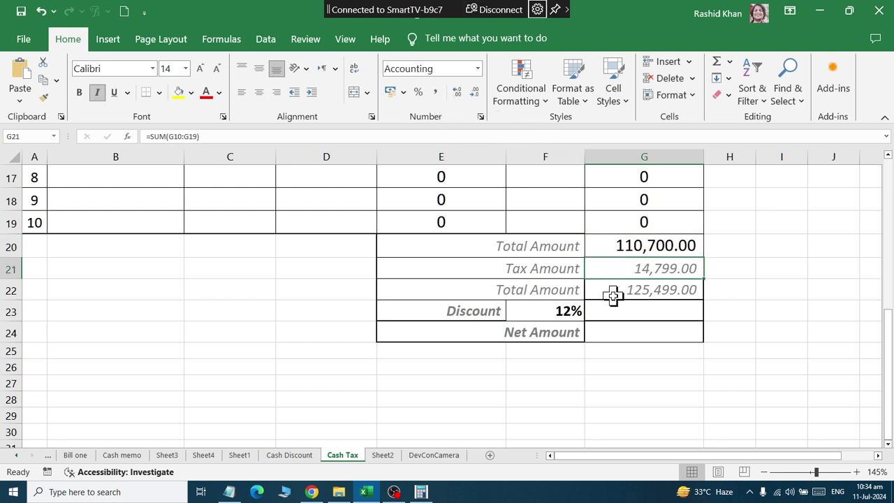
pyautogui.click(620, 294)
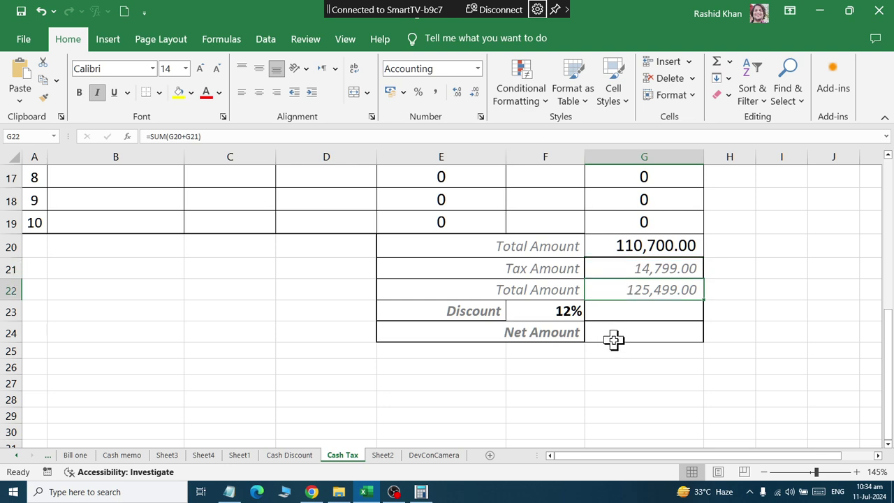
pyautogui.click(625, 319)
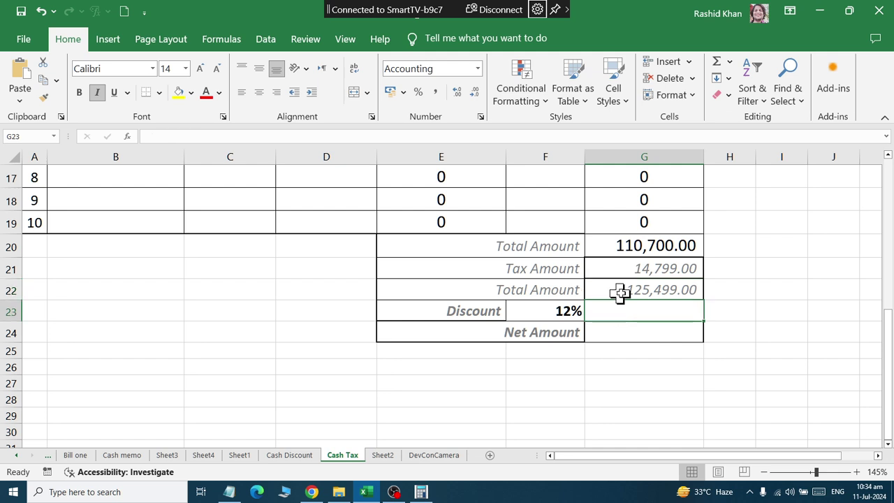
pyautogui.click(716, 62)
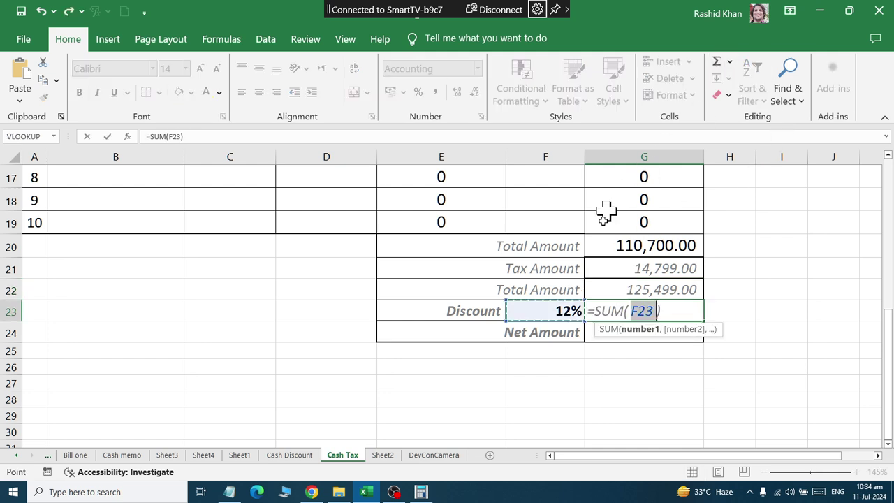
# - Calculate the Discount in G23 as the 12% rate times the grand total, giving 15,059.88
pyautogui.click(561, 304)
pyautogui.write('*')
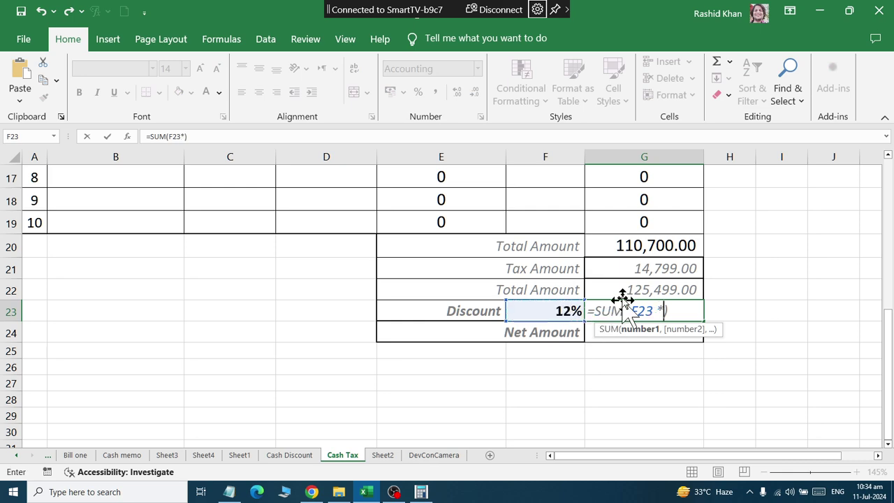
pyautogui.click(618, 289)
pyautogui.press('Return')
pyautogui.click(652, 314)
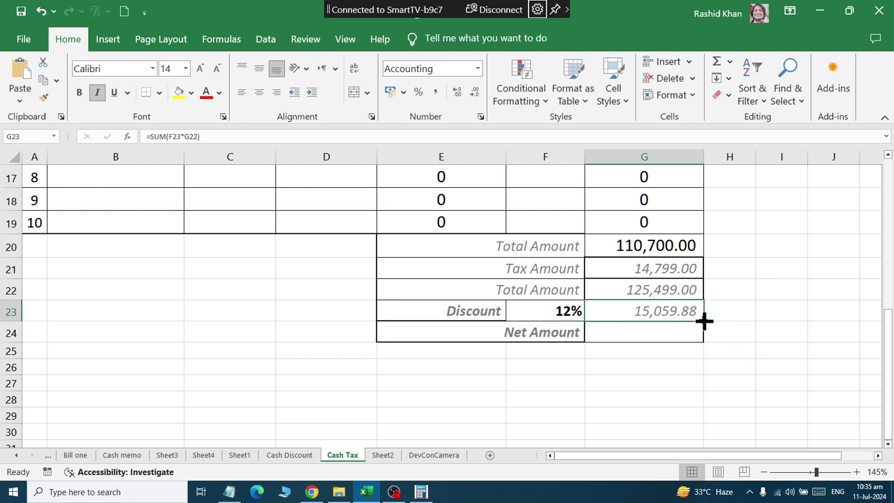
# - Compute the Net Amount in G24 as =SUM(G22-G23), giving 110,439.12
pyautogui.click(681, 331)
pyautogui.write('=SUM(')
pyautogui.press('Up')
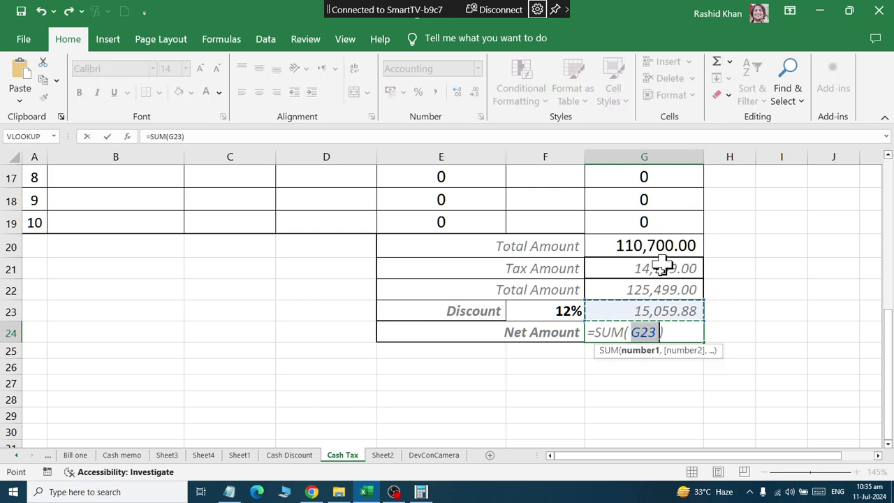
pyautogui.click(661, 289)
pyautogui.write('-')
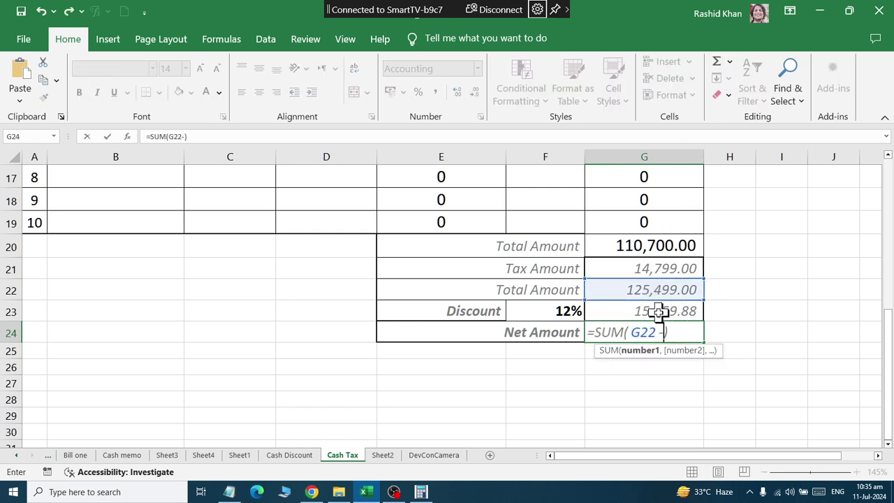
pyautogui.click(658, 311)
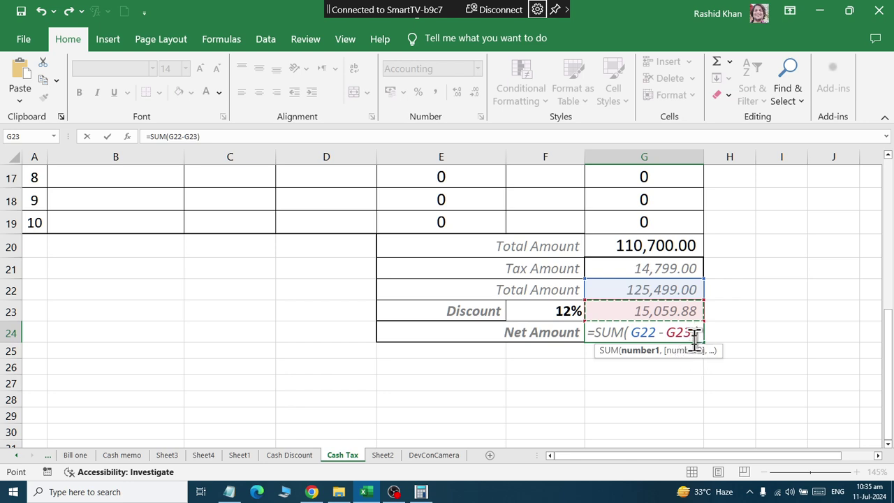
pyautogui.press('Return')
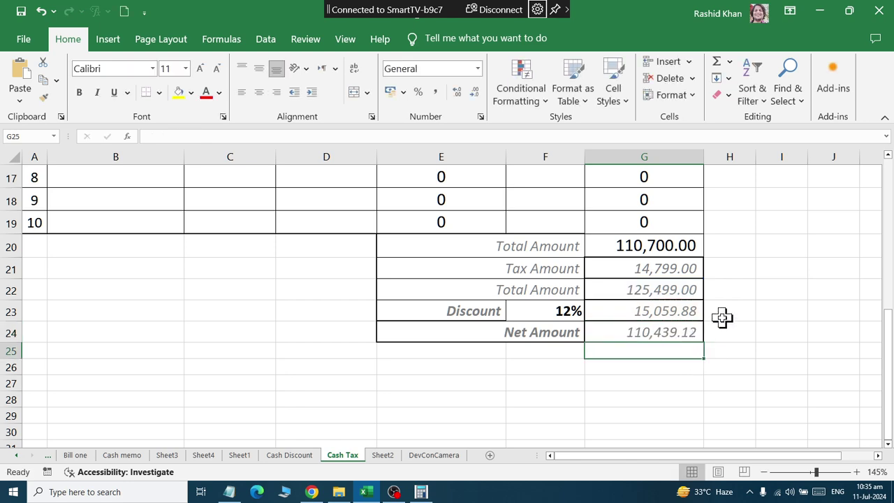
pyautogui.keyDown('ctrl'); pyautogui.scroll(-1, 722, 314); pyautogui.keyUp('ctrl')
pyautogui.scroll(5, 719, 303)
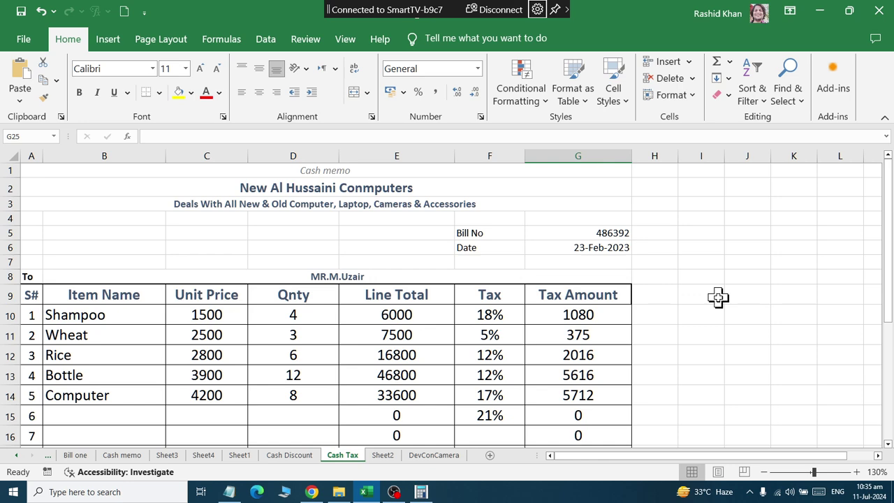
pyautogui.scroll(-3, 718, 297)
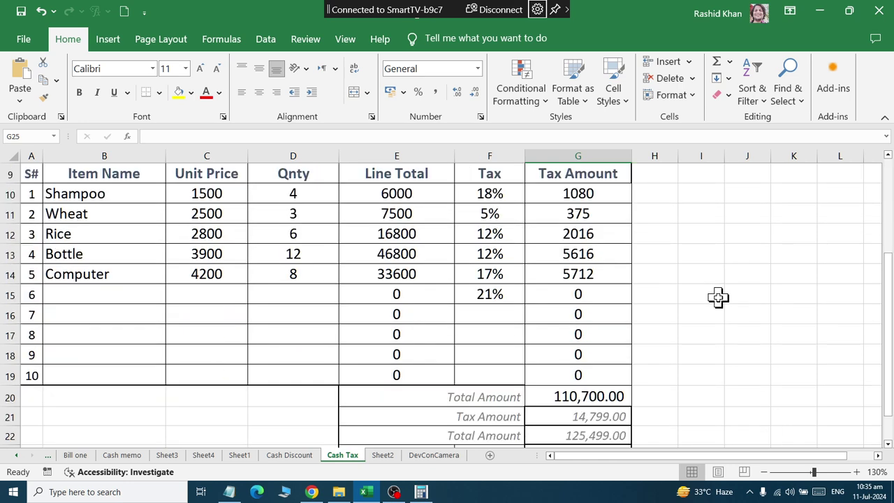